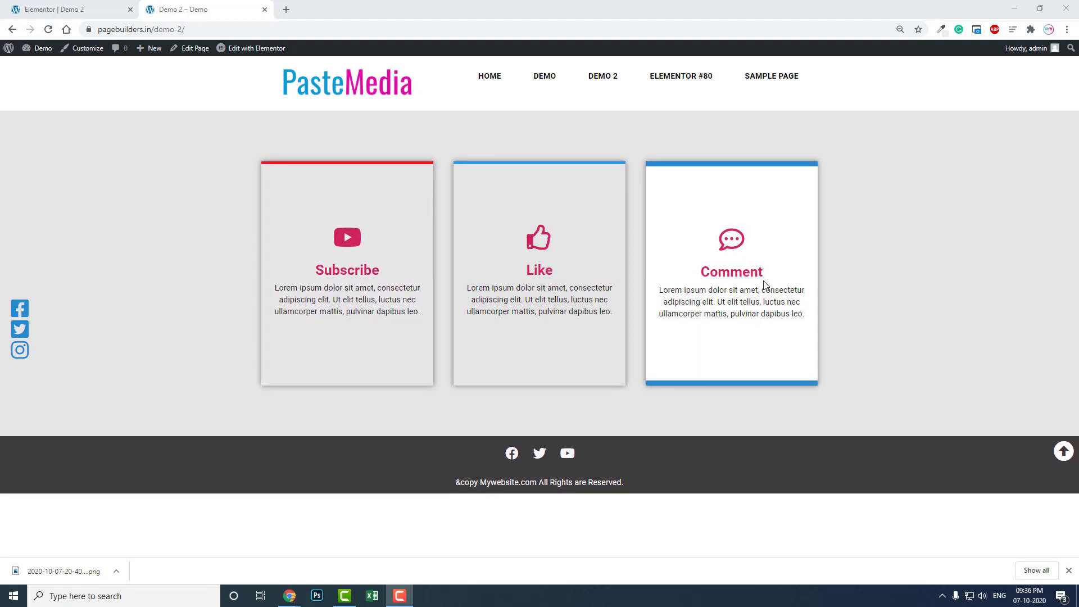
Switch to the Demo 2 page editor, delete the existing card section and add a new three-column section.
click(105, 8)
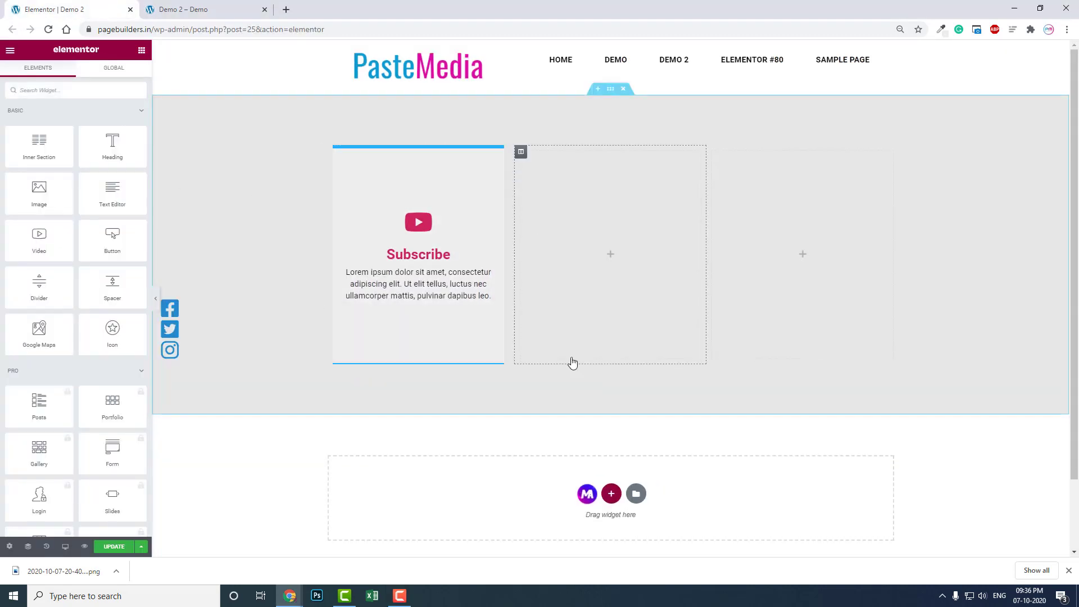
right_click(457, 180)
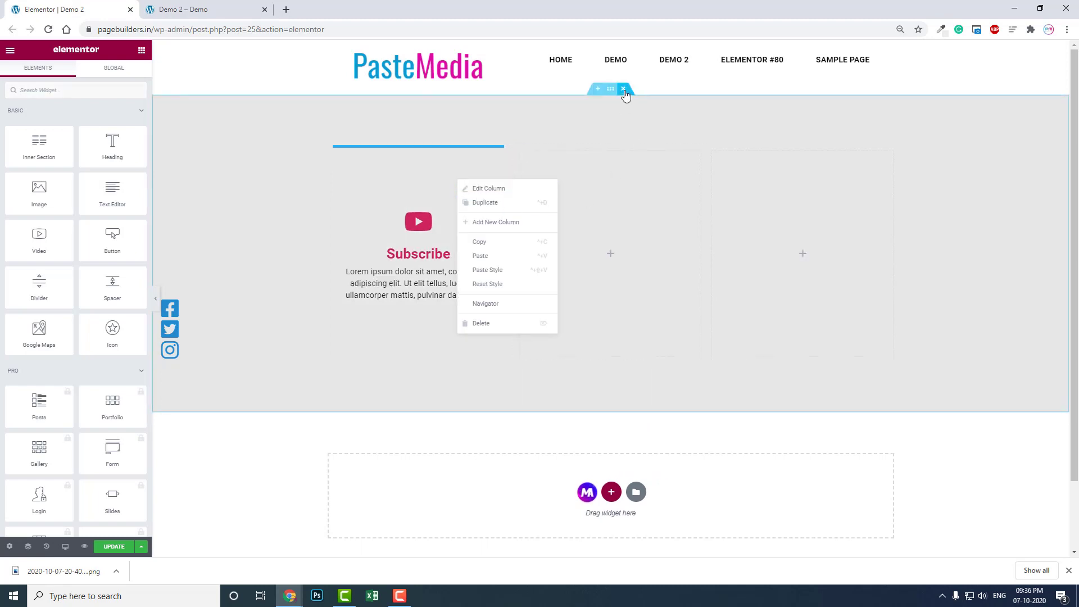
click(624, 91)
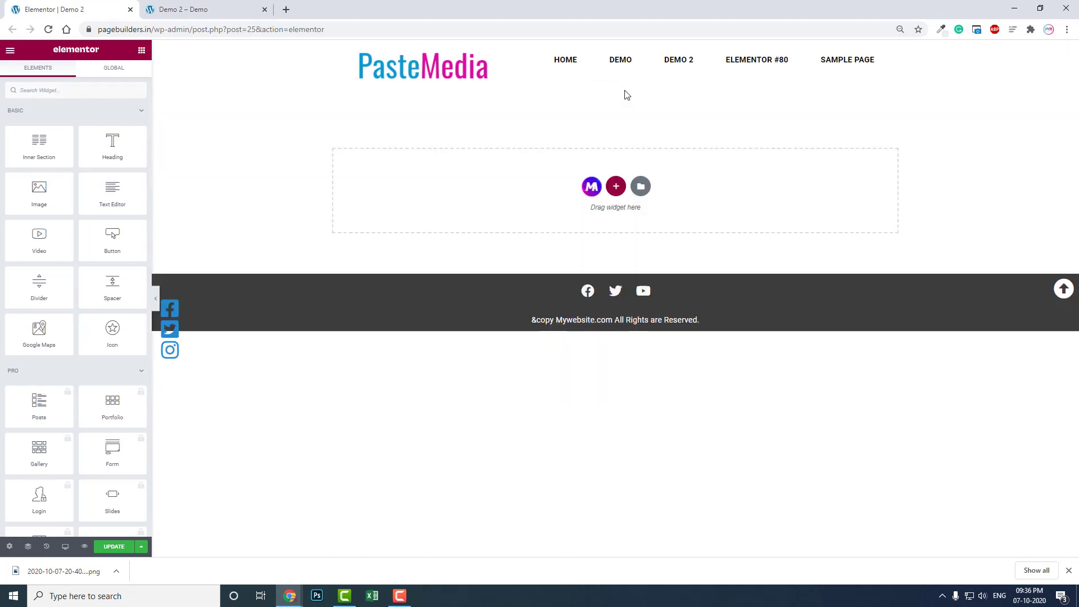
click(615, 187)
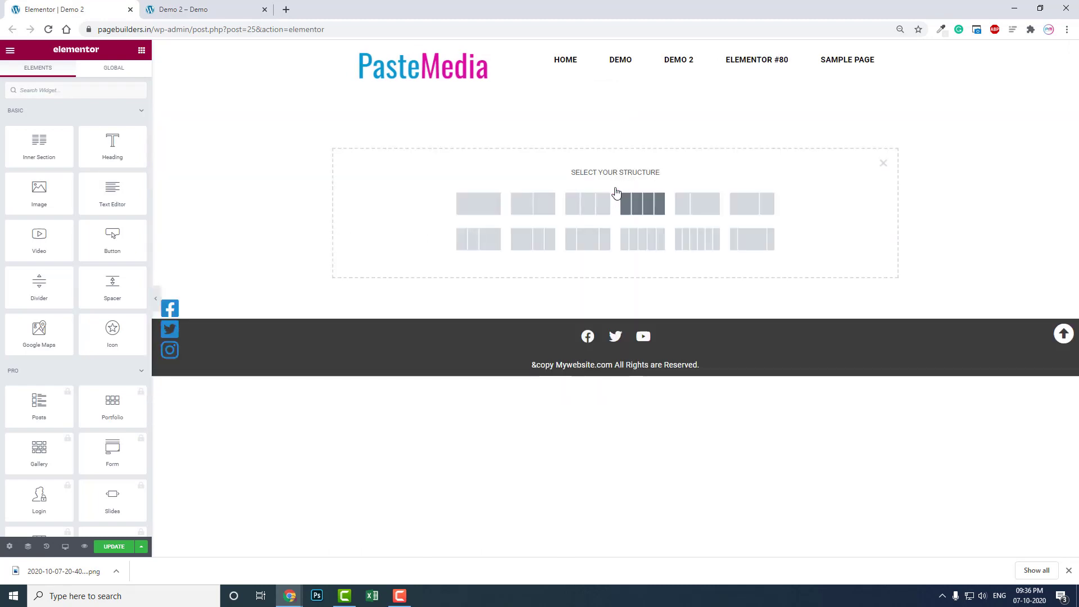
click(581, 211)
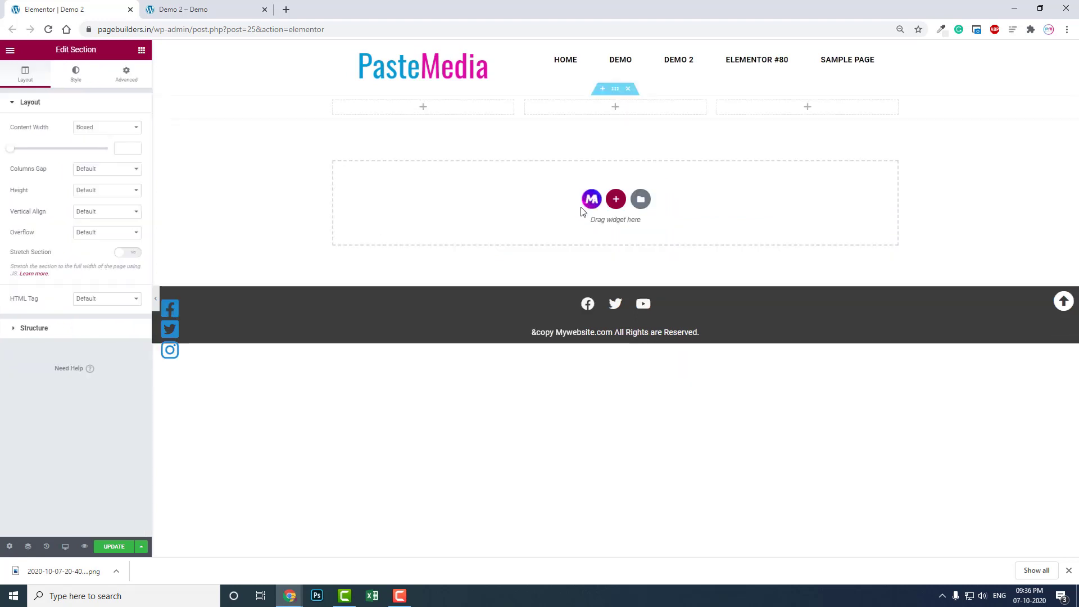
Unlink the new section's padding values and set the top and bottom padding to 100 px.
click(123, 76)
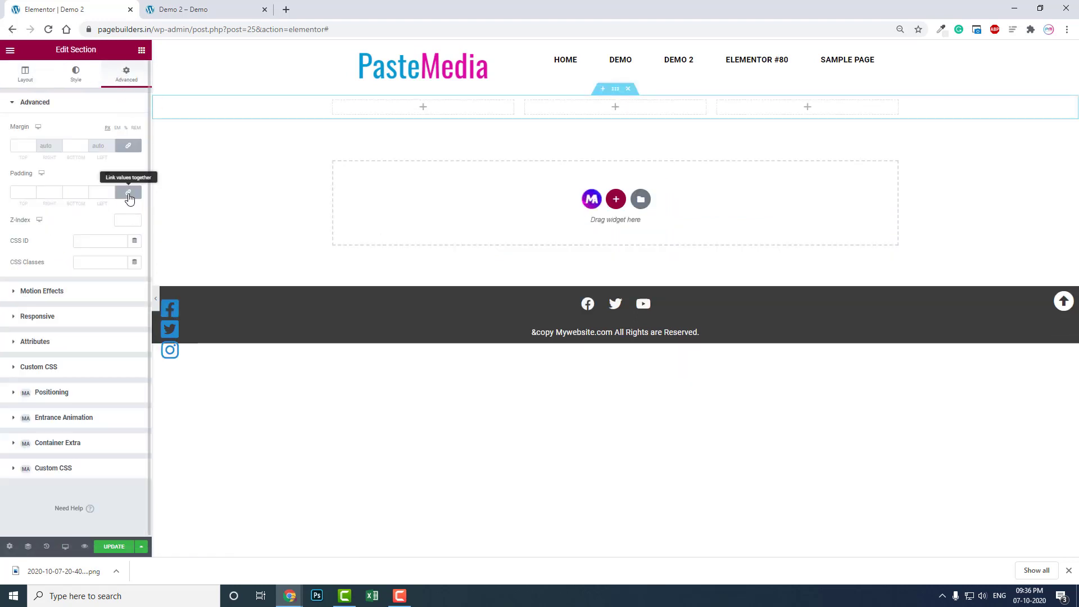
double_click(26, 195)
text(100)
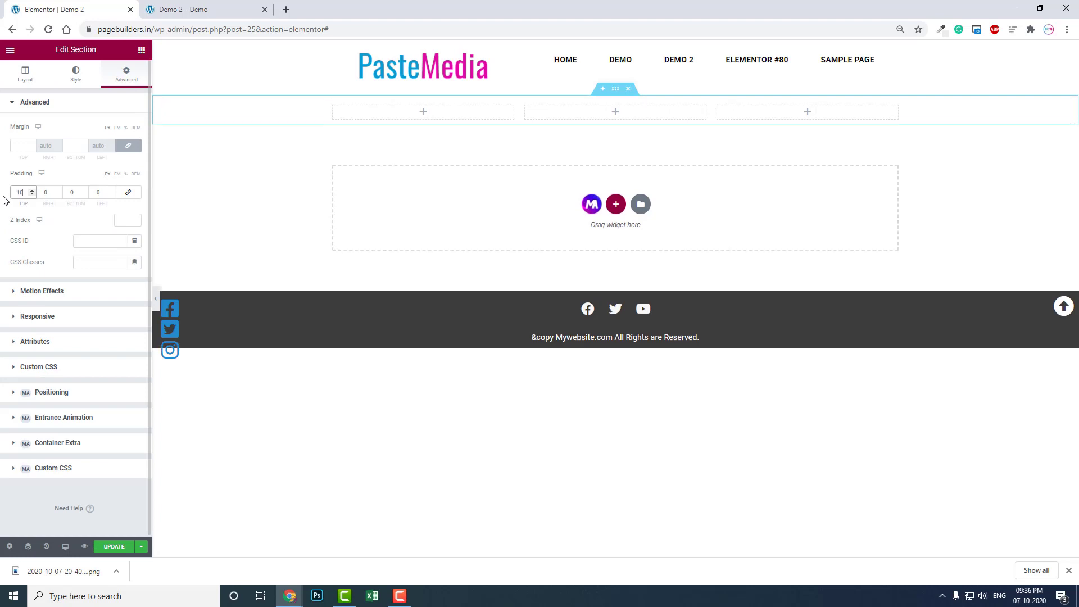
key(Tab)
key(Tab)
text(100)
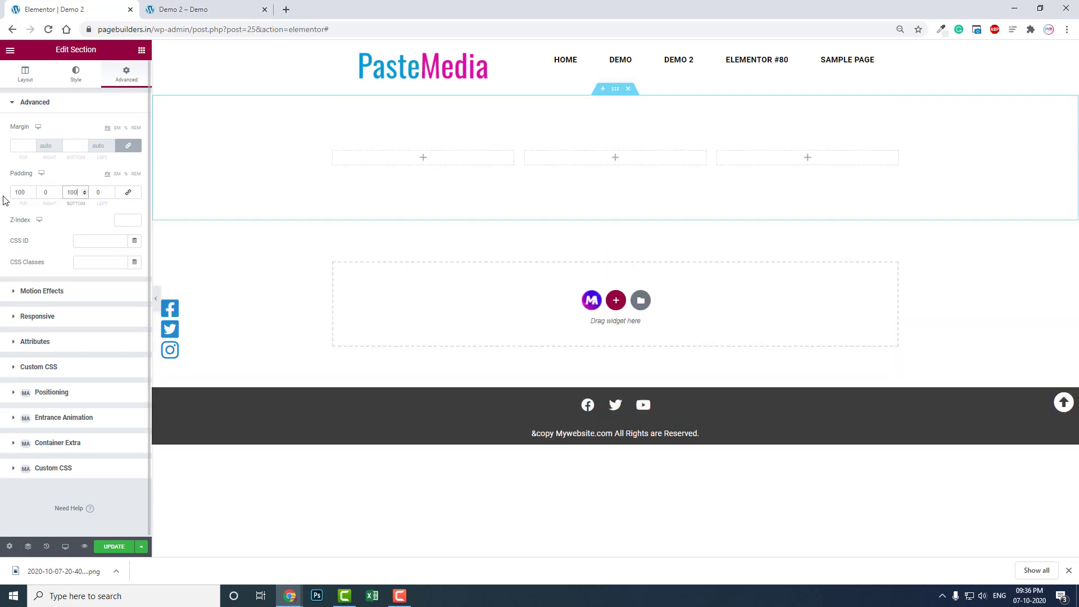
Give the section a classic background in light grey, #F3F3F3.
click(77, 72)
click(95, 149)
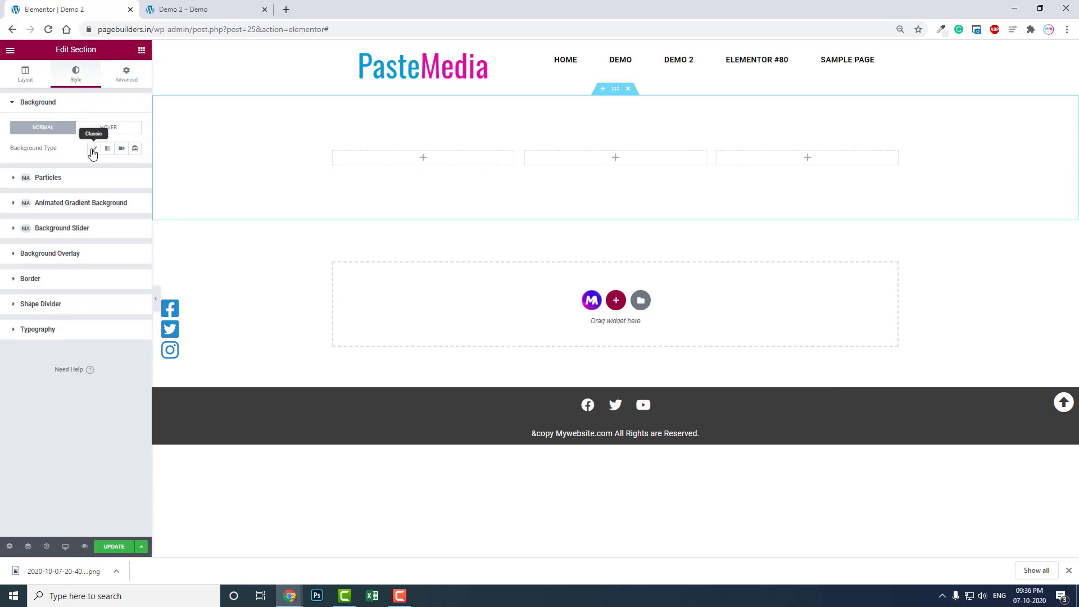
click(135, 169)
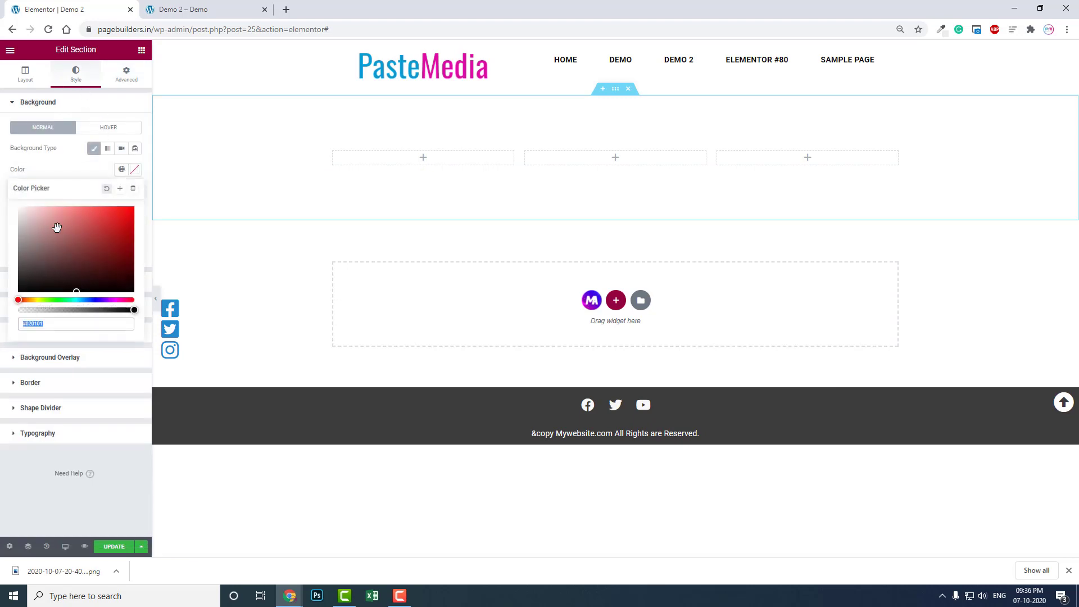
click(17, 211)
drag(14, 211, 14, 211)
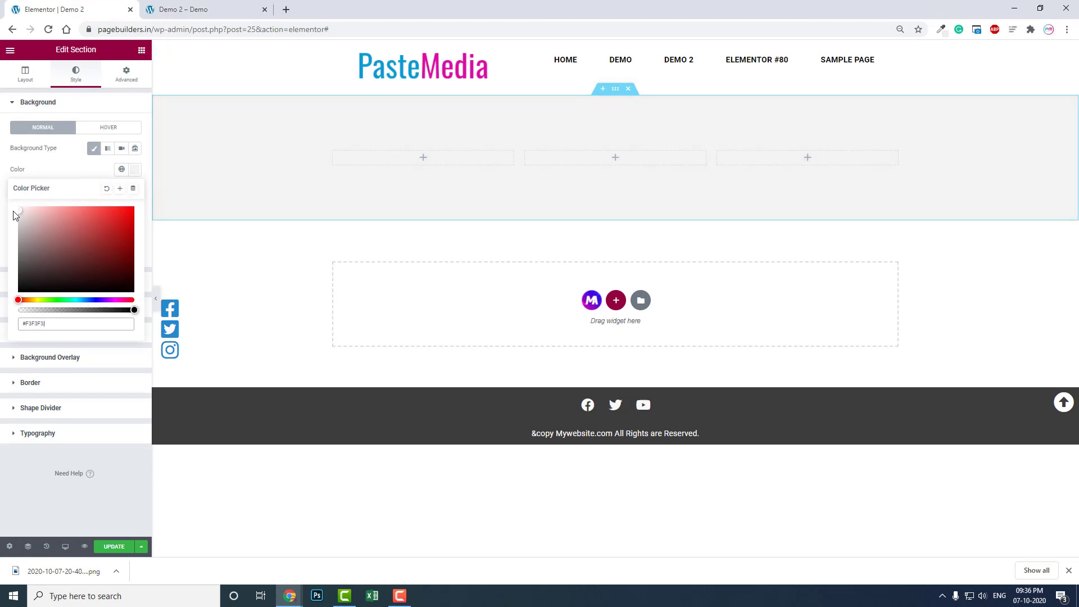
click(35, 76)
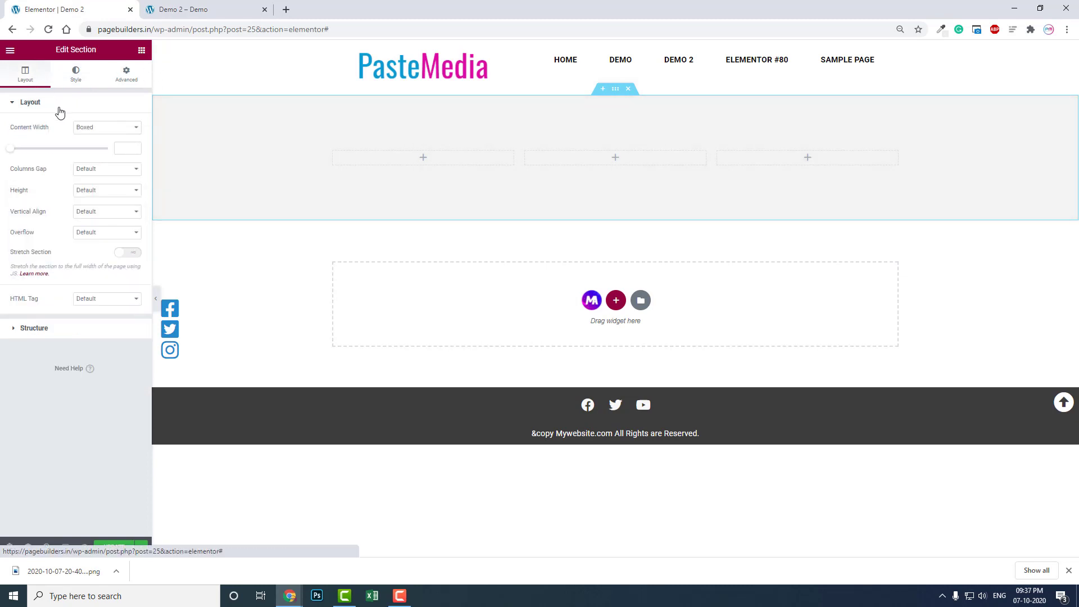
Find the Icon Box widget and place it in the section's first column.
click(142, 50)
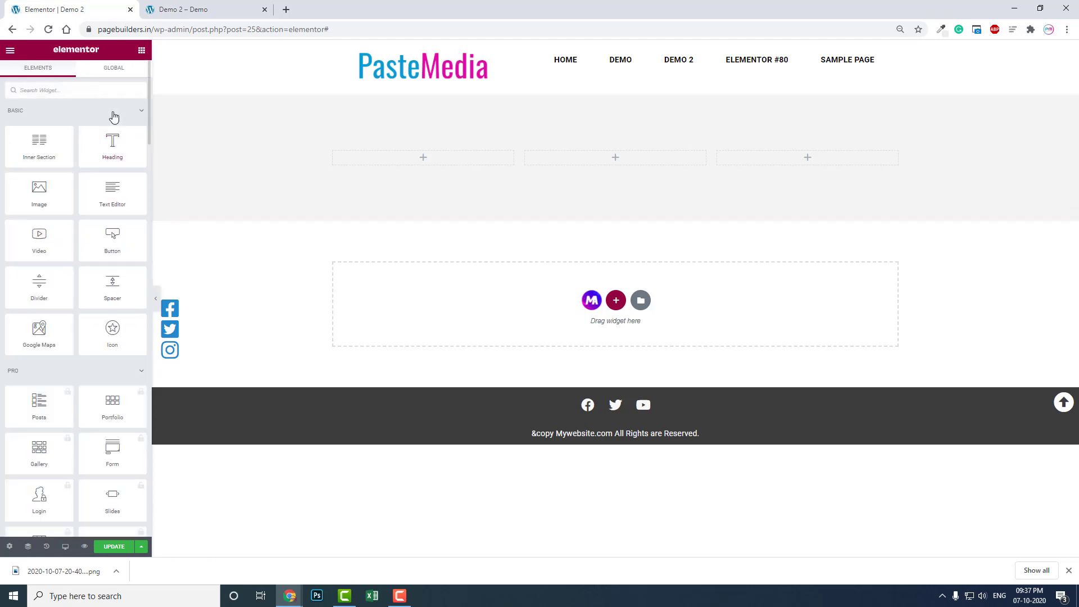
text(ico)
drag(113, 114, 443, 160)
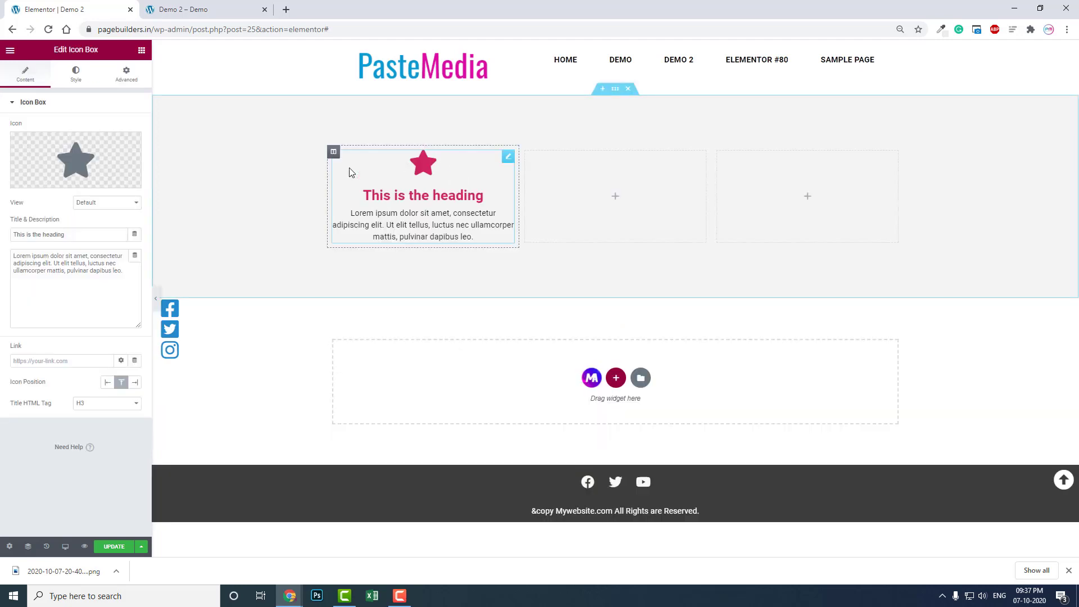
Change the icon box's icon to the YouTube icon and its title to "Subscribe".
click(43, 178)
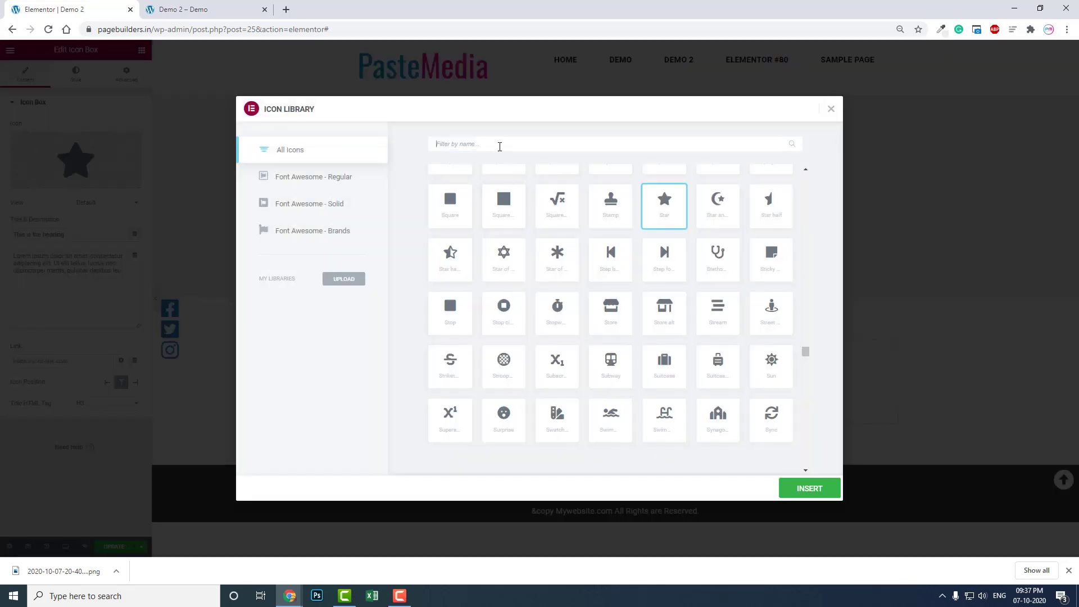
text(you)
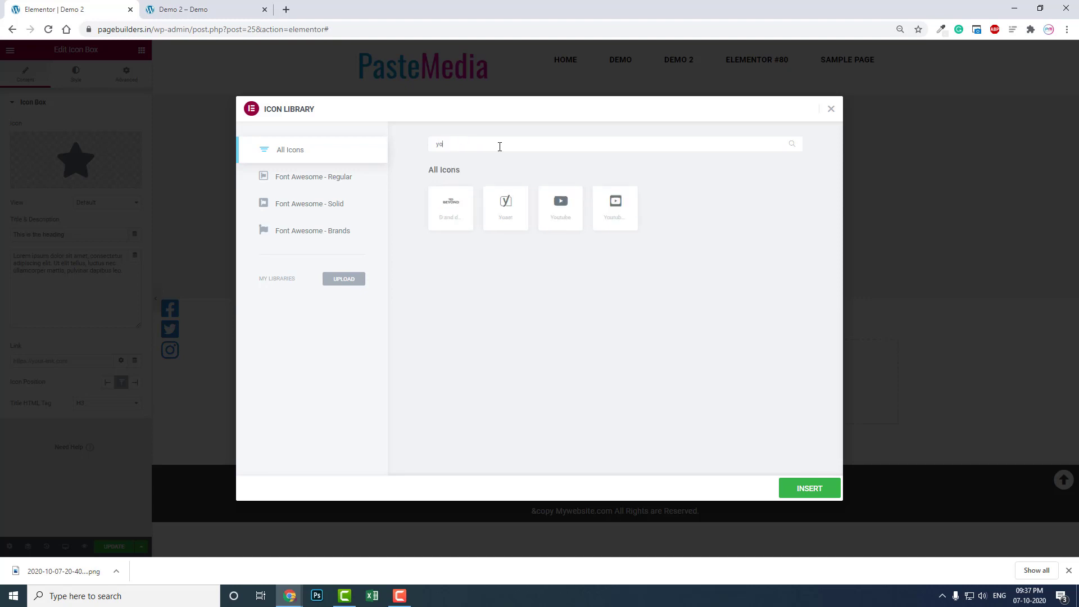
click(472, 229)
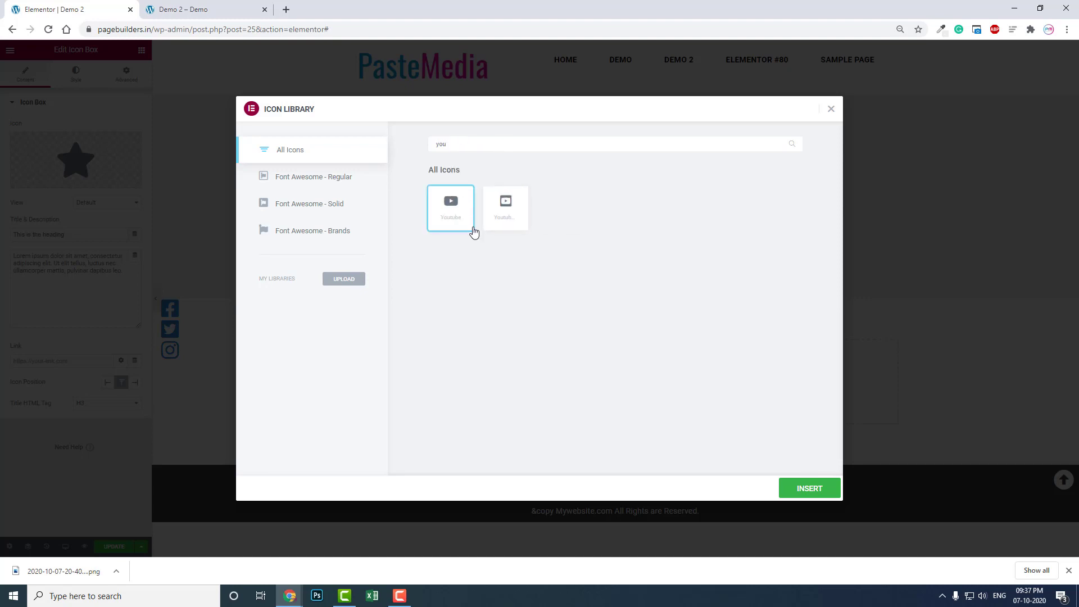
click(789, 492)
drag(79, 233, 3, 229)
text(Subscribe)
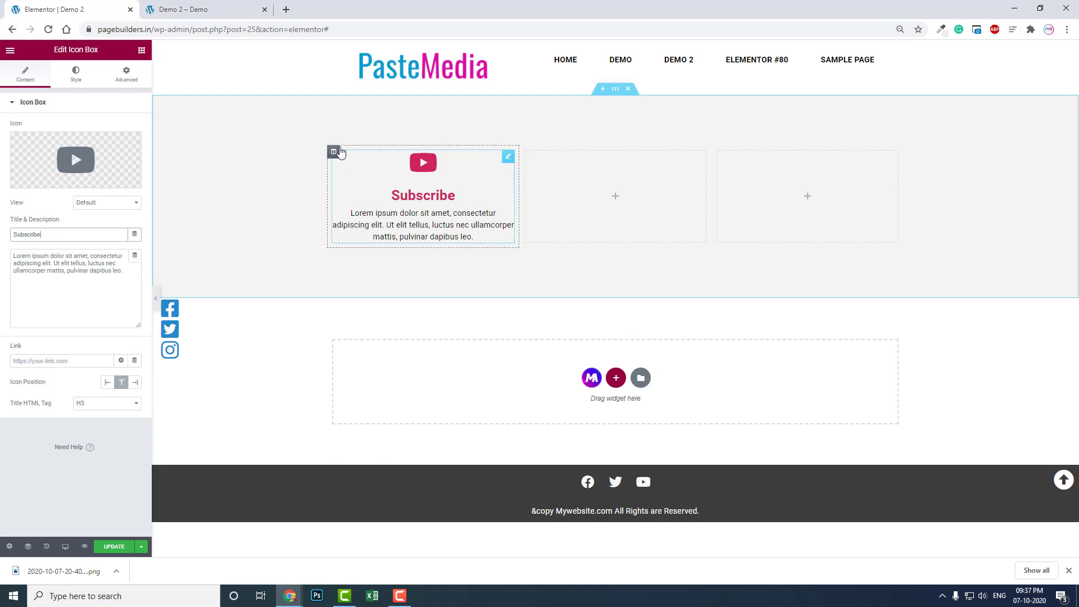
Unlink the first column's padding values and set the top and bottom padding to 120 px.
click(333, 152)
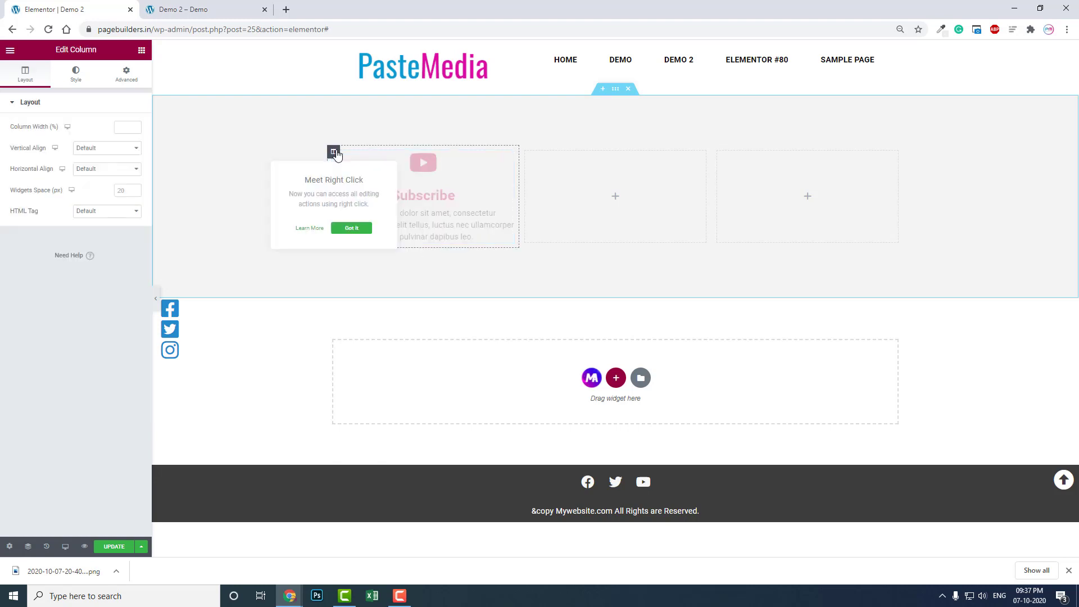
click(119, 81)
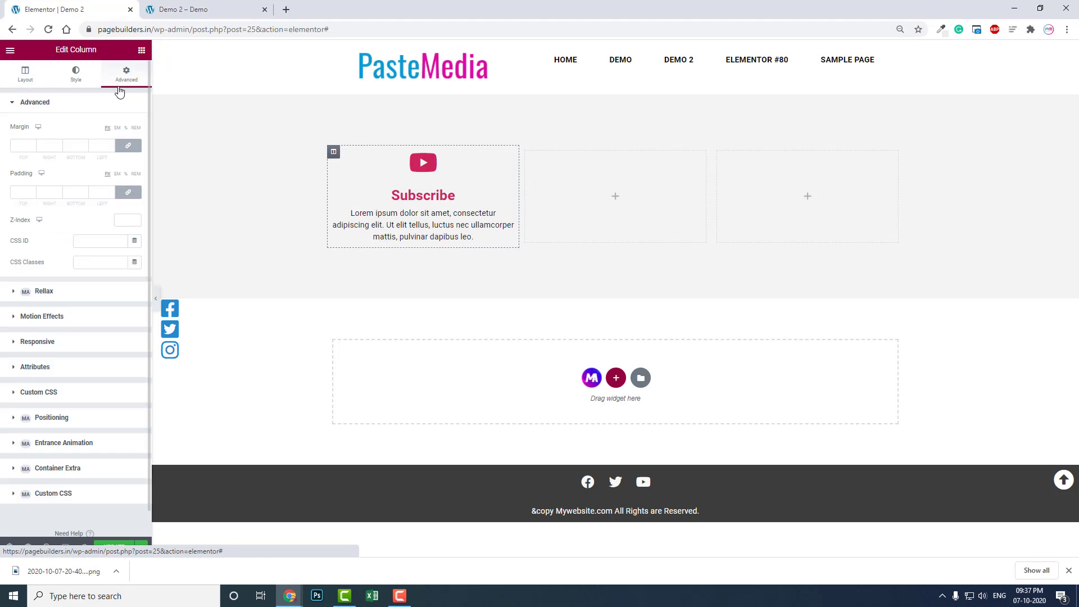
click(127, 192)
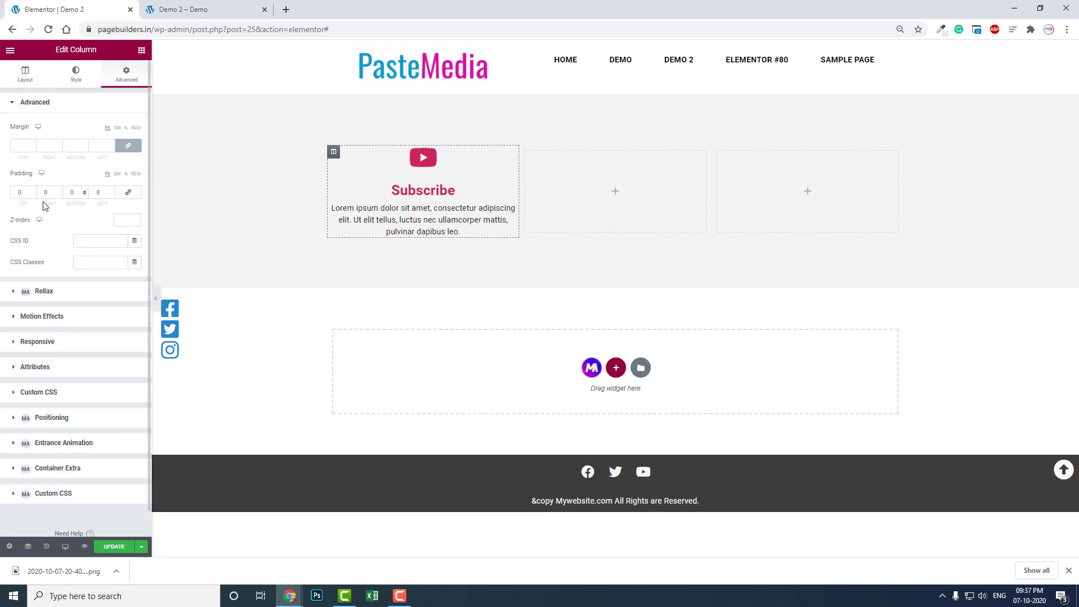
click(27, 193)
text(120)
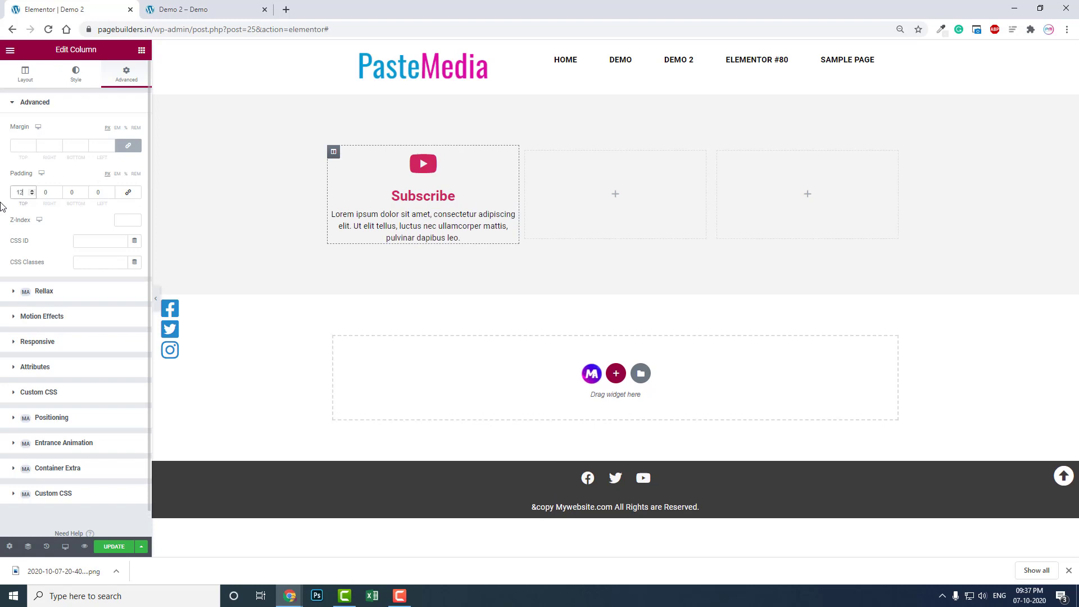
double_click(70, 193)
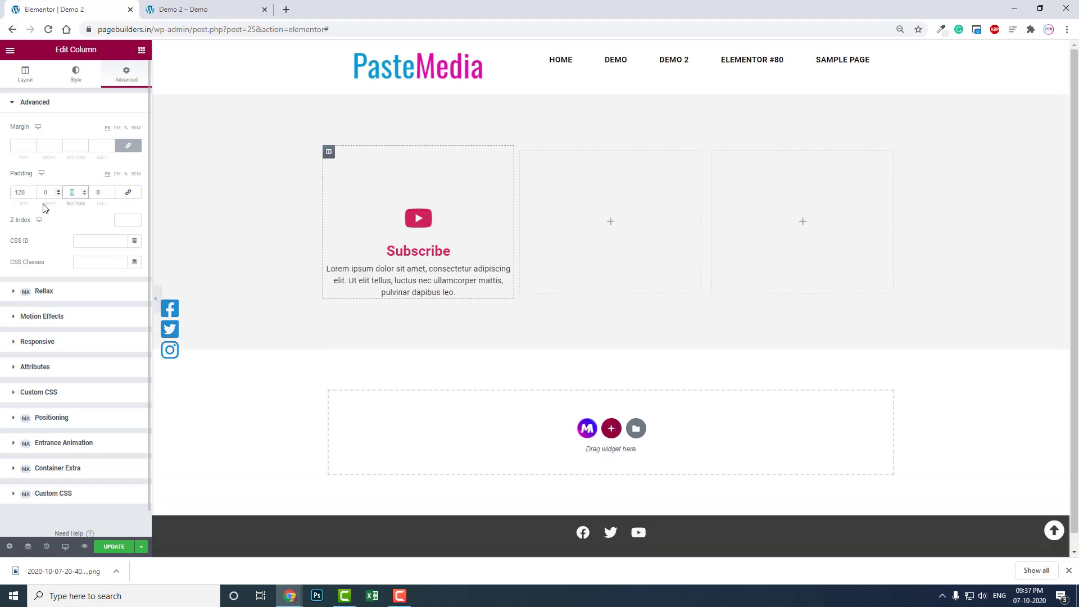
text(120)
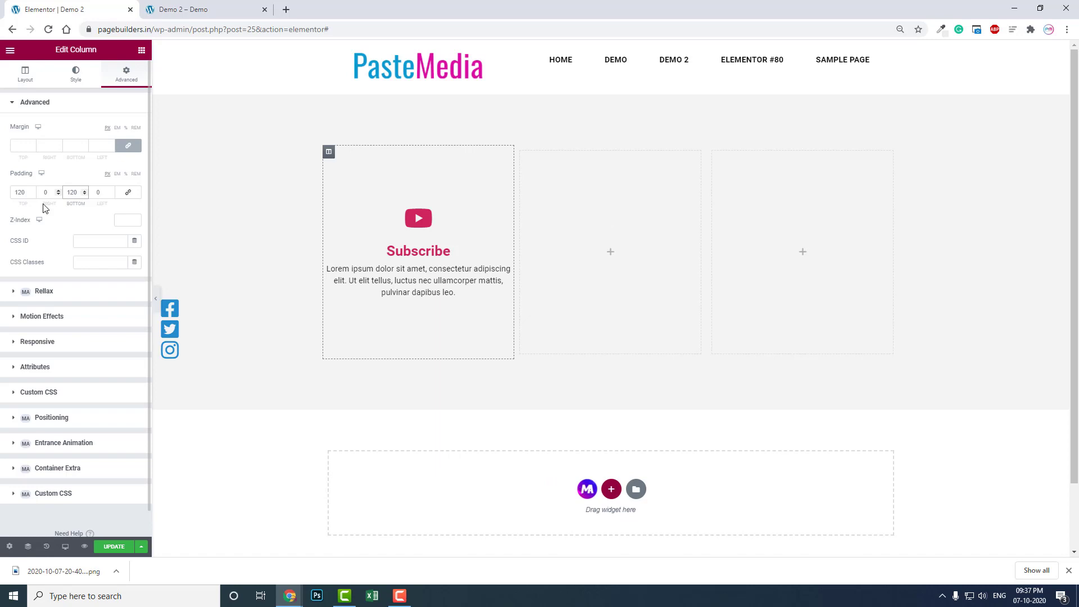
Unlink the first column's margin values and set the right and left margins to 20 px.
click(128, 145)
double_click(46, 147)
text(20)
double_click(100, 145)
text(20)
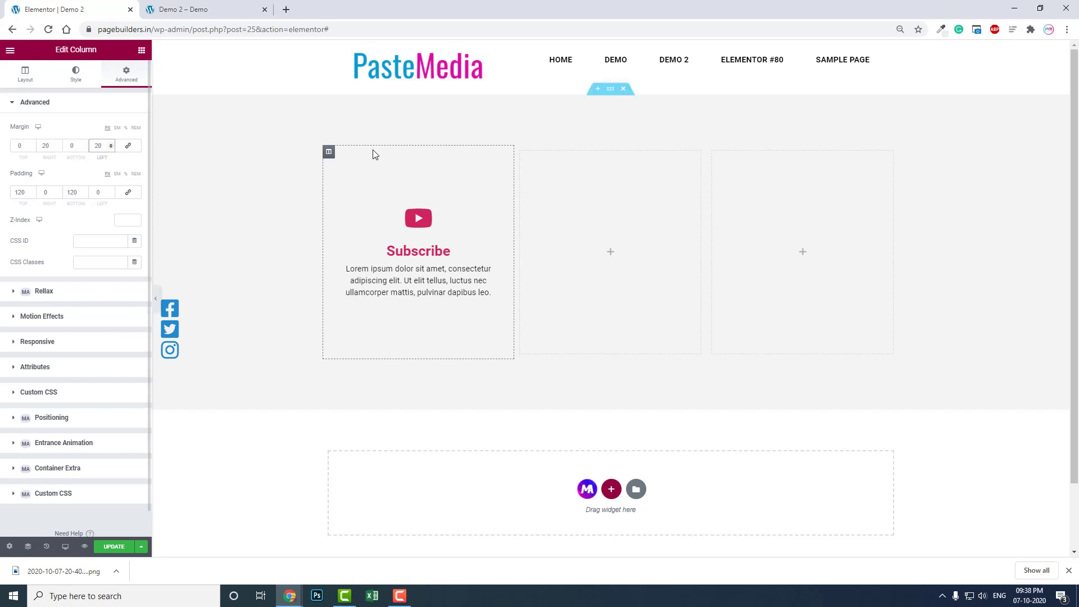
Add an outline box shadow with a blur of 10 to the first column's normal state.
click(82, 75)
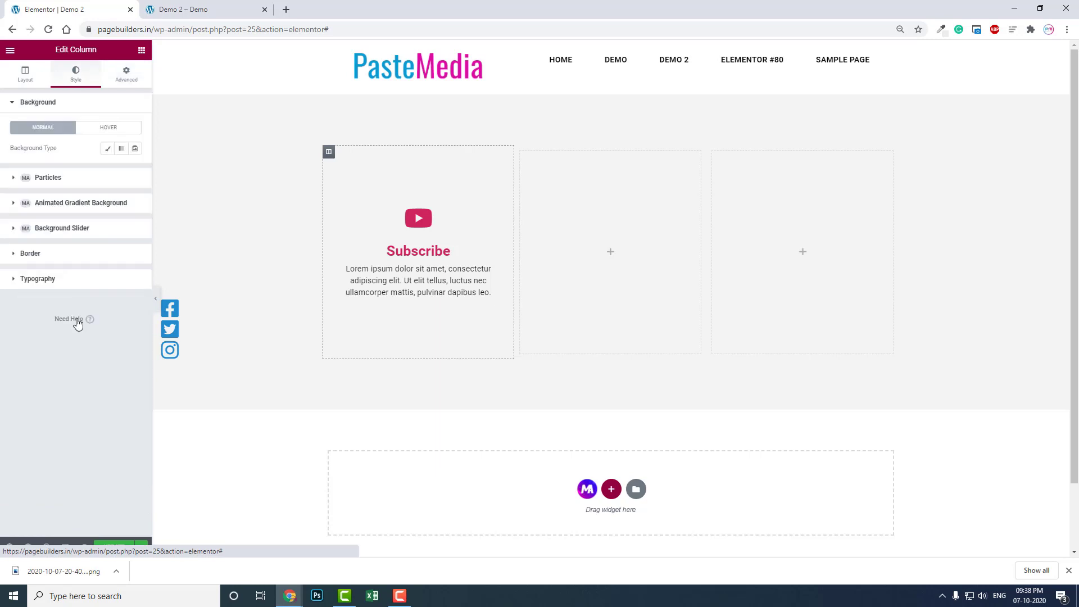
click(69, 253)
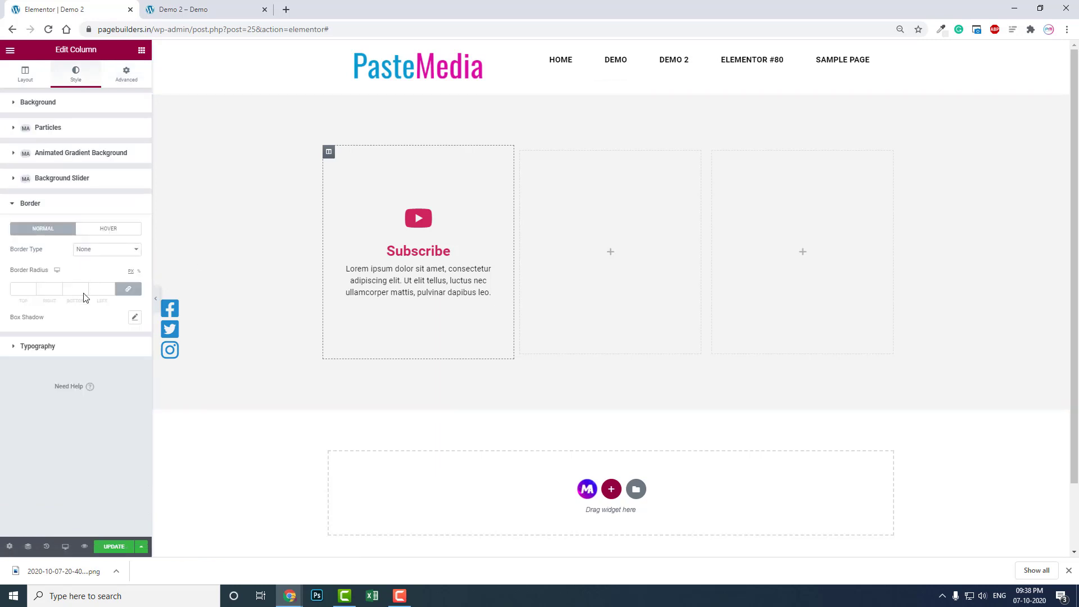
click(134, 318)
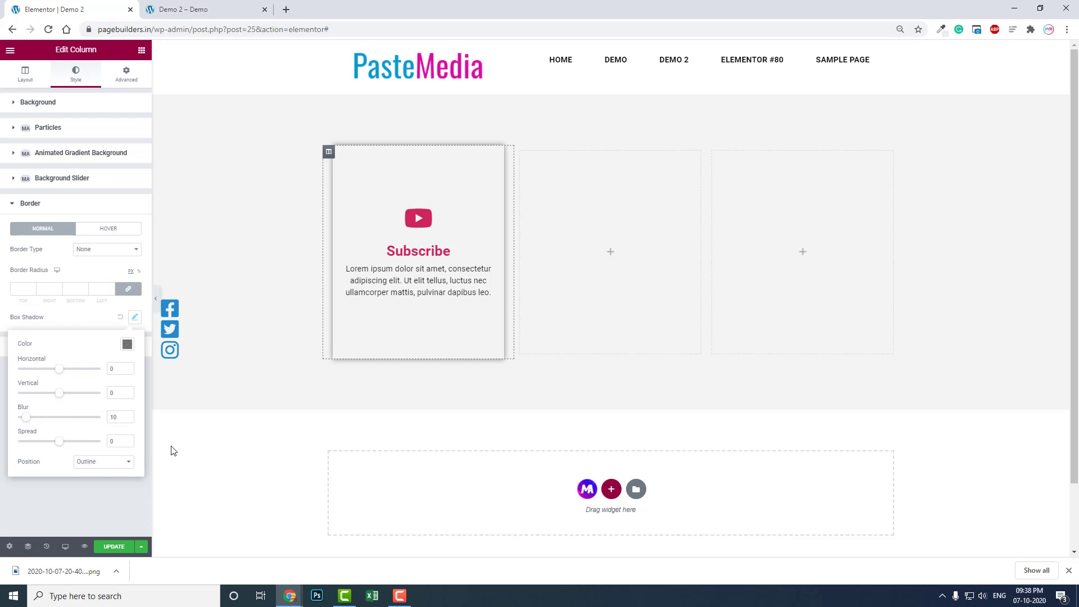
click(75, 326)
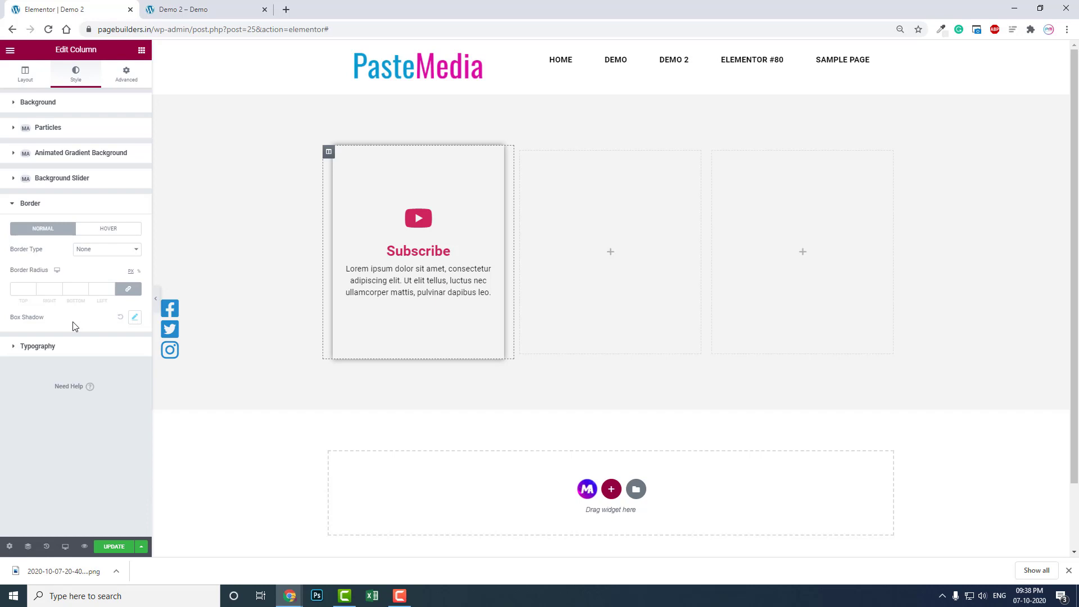
Give the first column's normal state a solid border with a top width of 6.
click(97, 252)
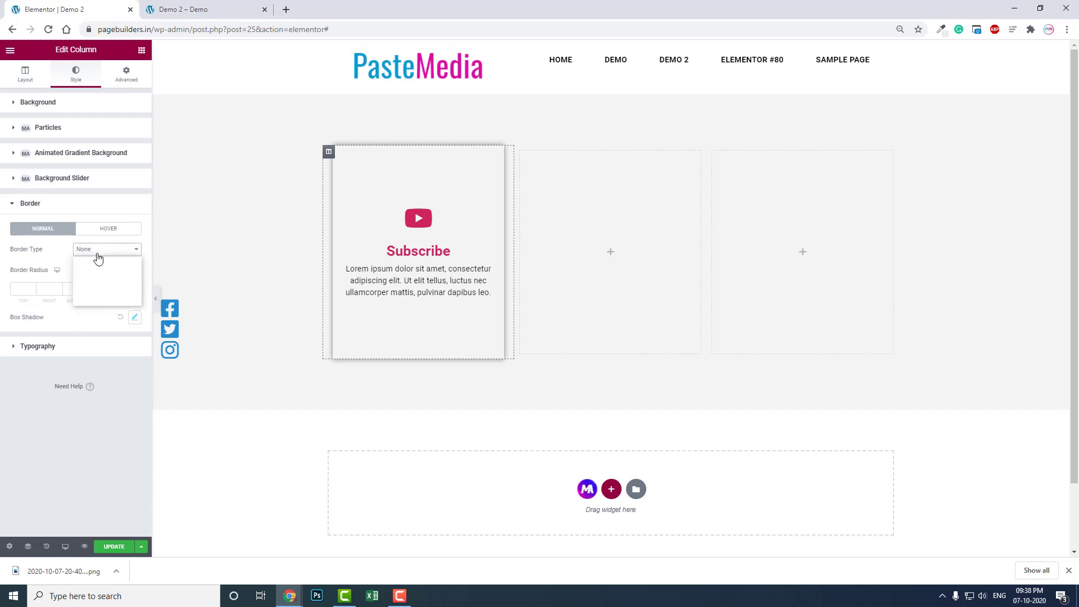
click(96, 270)
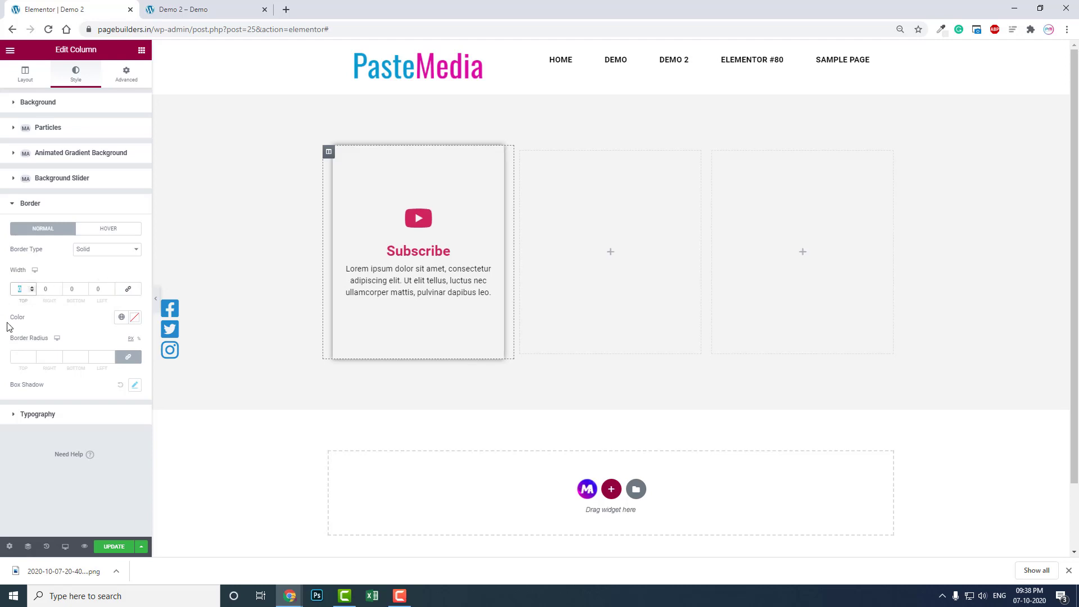
text(6)
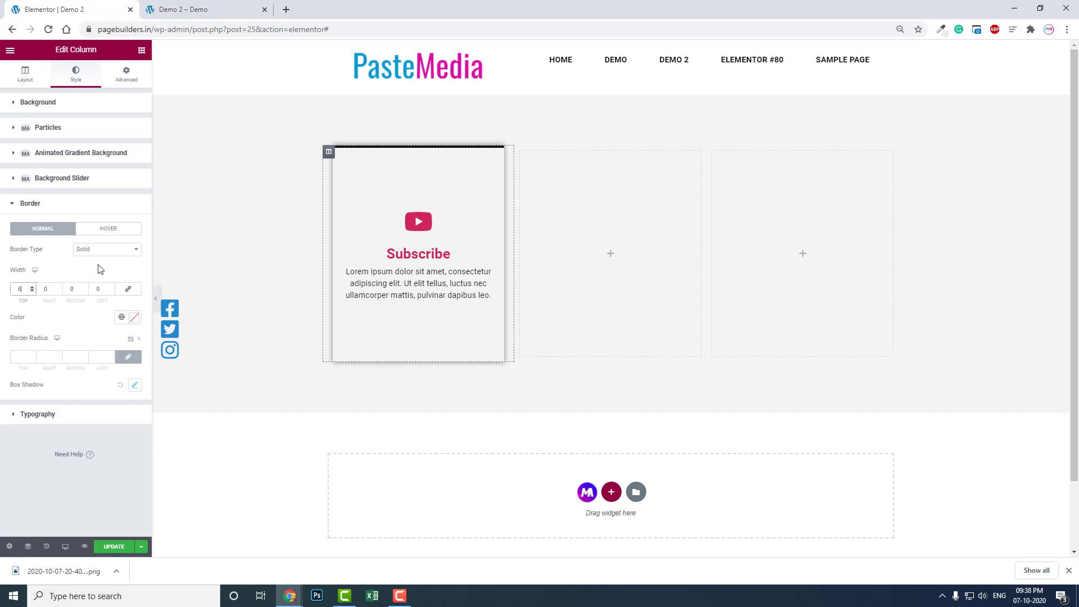
Give the first column's hover state a solid border with top and bottom widths of 10.
click(117, 232)
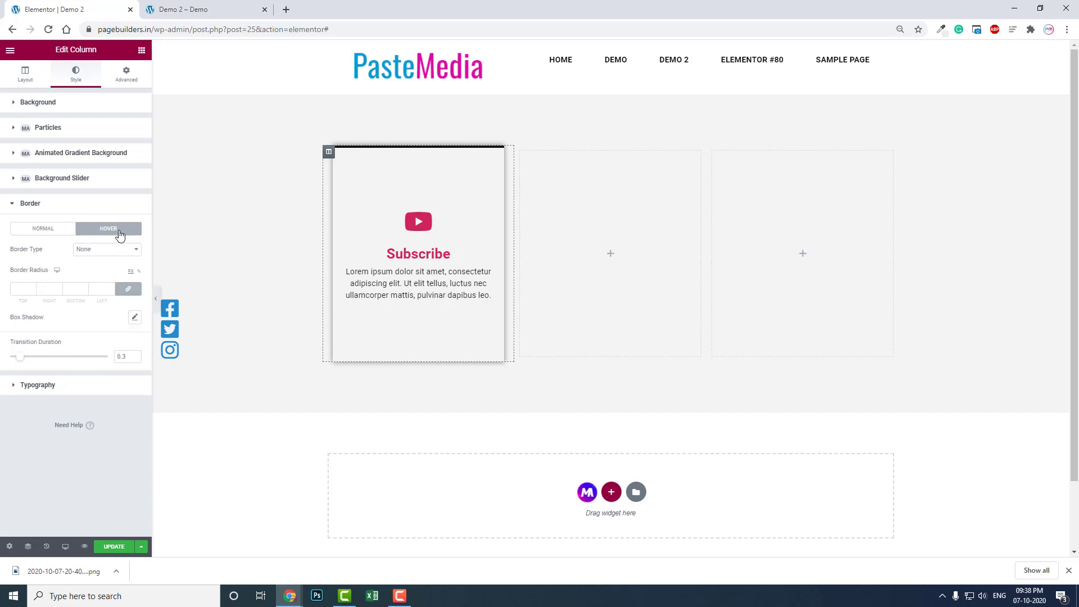
click(112, 250)
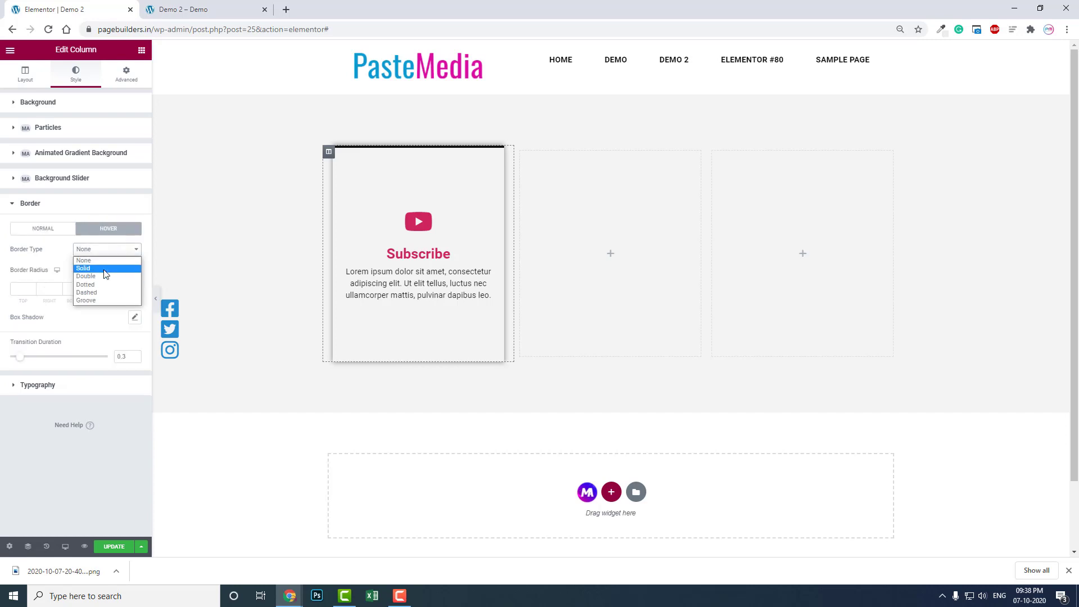
click(104, 269)
click(19, 289)
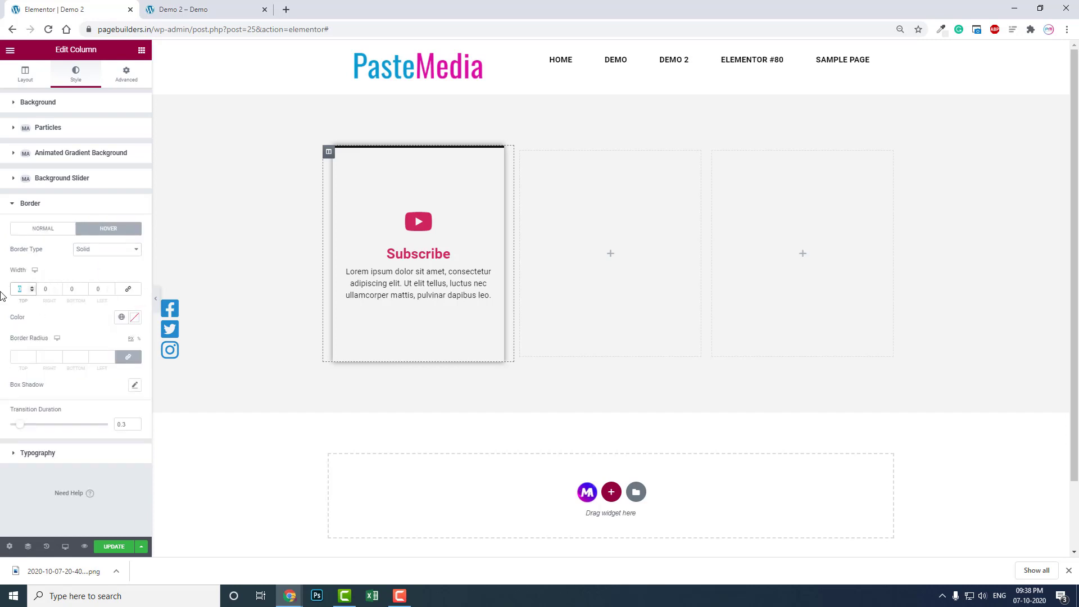
text(10)
click(73, 288)
text(10)
Set the first column's hover border colour to a pinkish red.
click(134, 318)
click(129, 365)
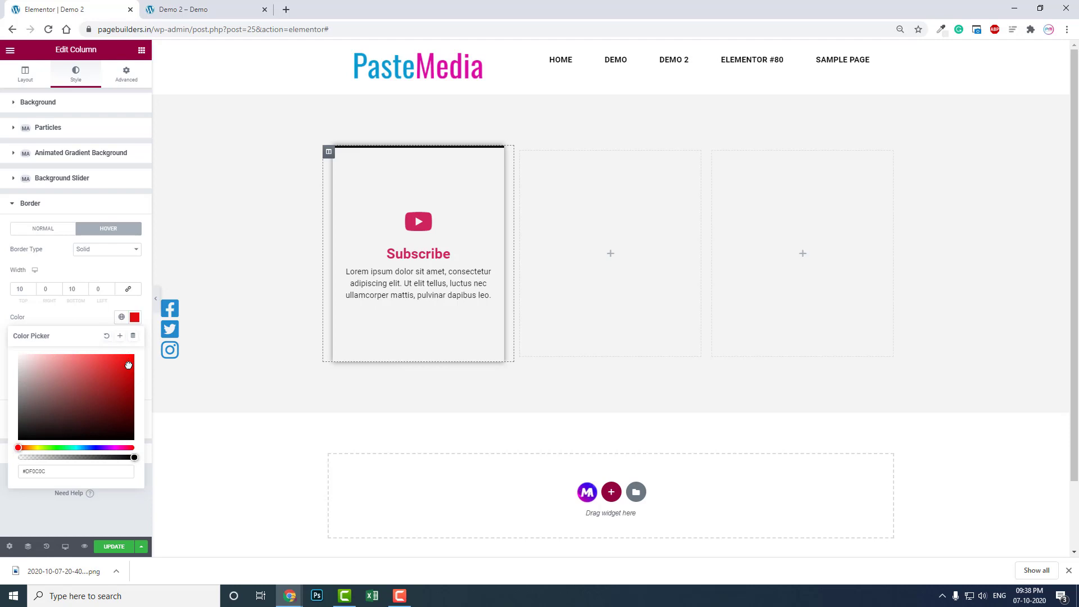
click(129, 447)
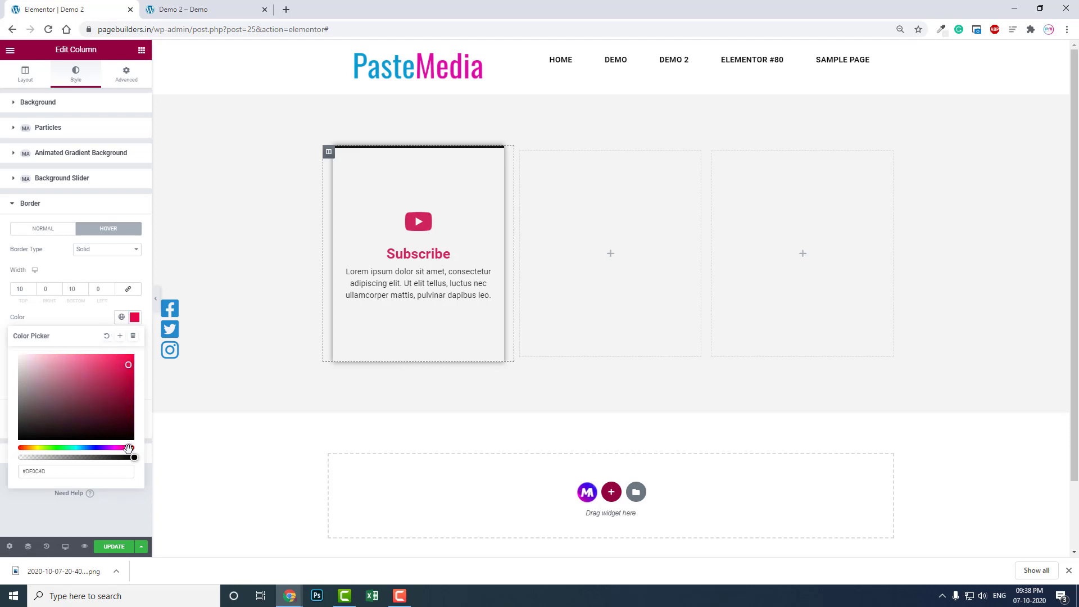
click(134, 317)
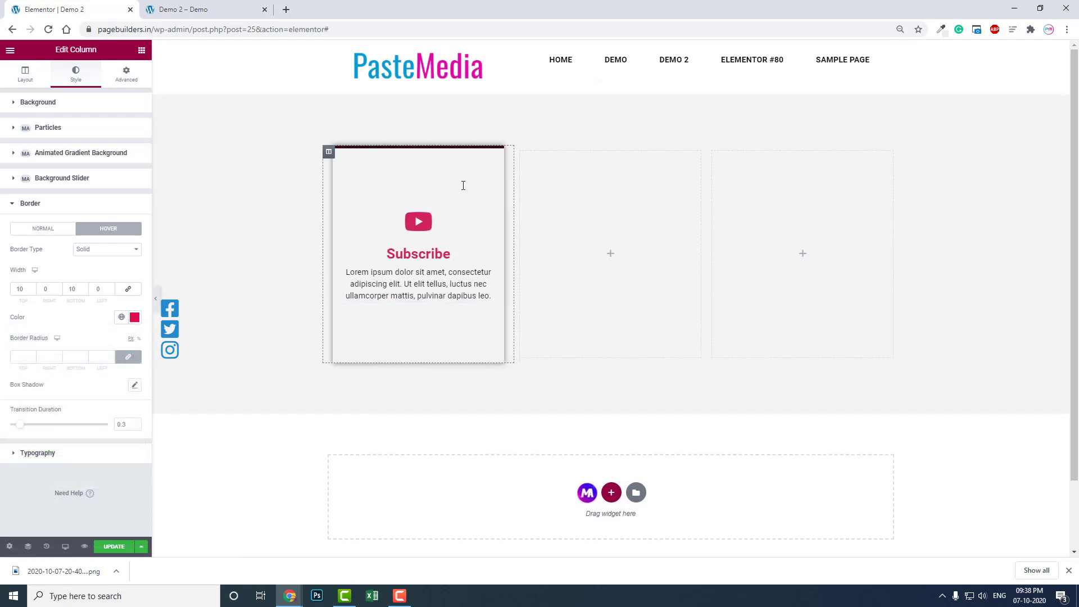
Give the first column's hover state a classic background in white.
click(82, 110)
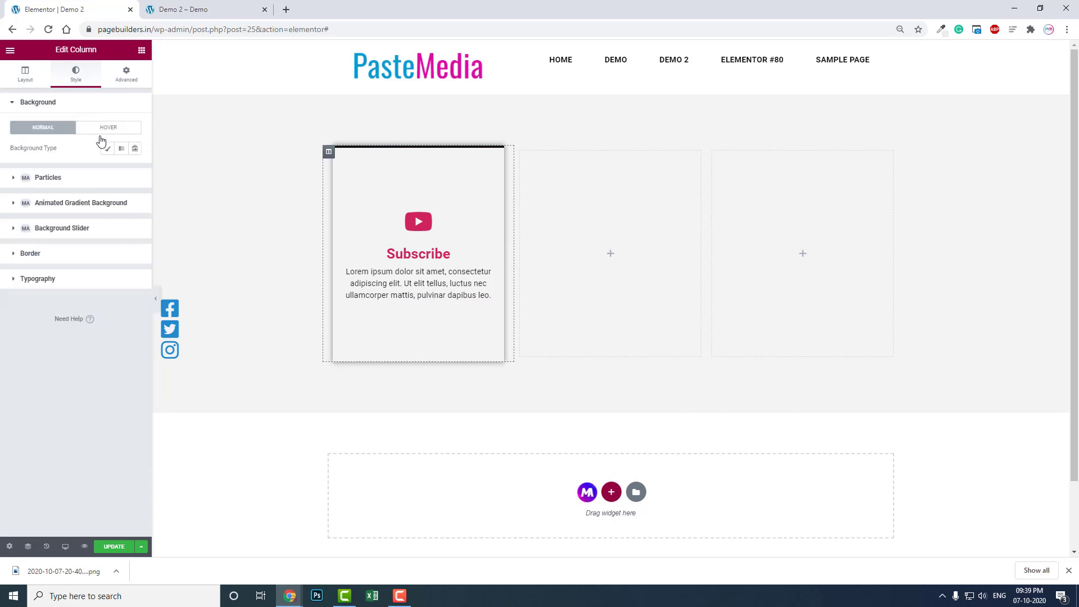
click(114, 129)
click(121, 149)
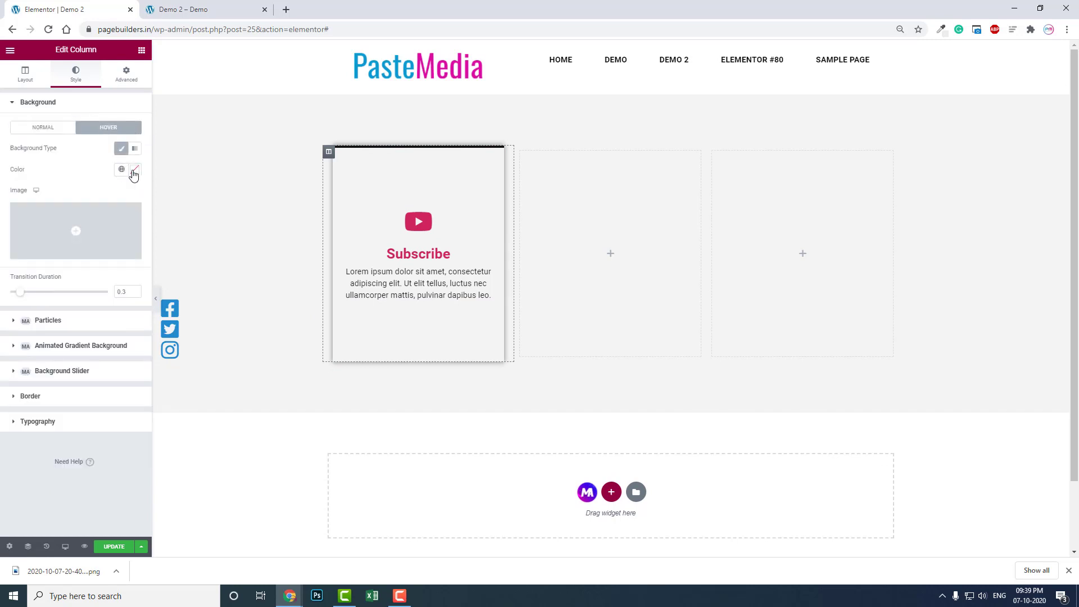
click(132, 170)
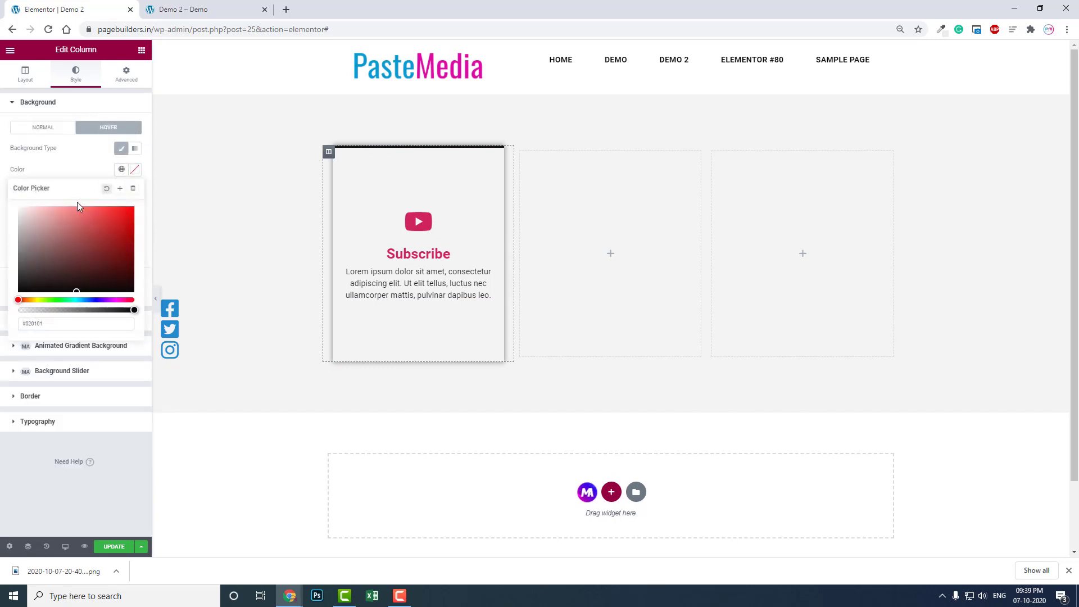
click(94, 166)
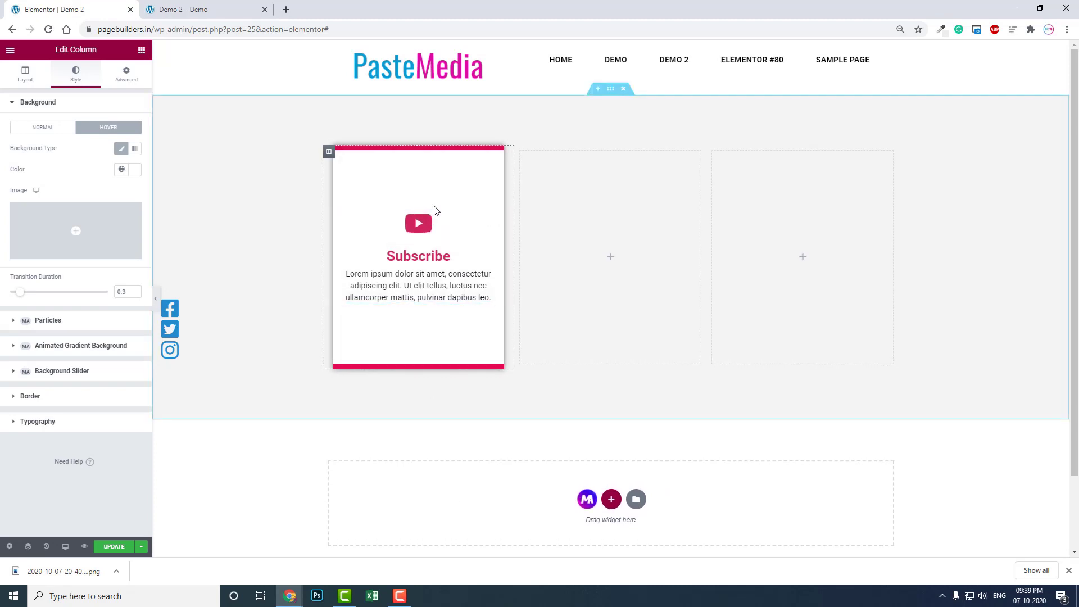
Duplicate the finished Subscribe column twice to make three identical cards.
right_click(331, 153)
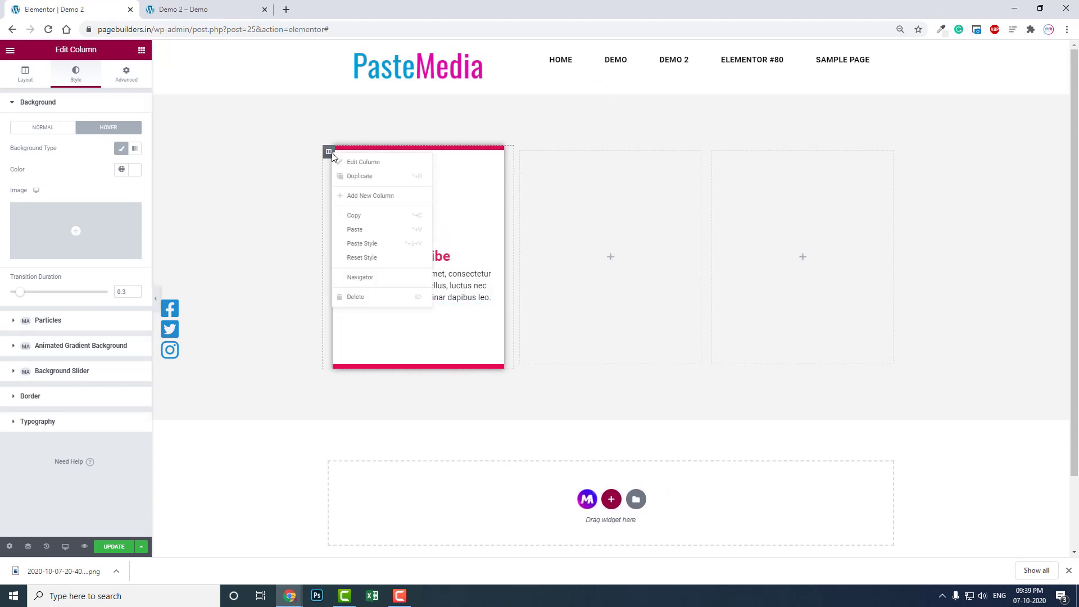
click(353, 176)
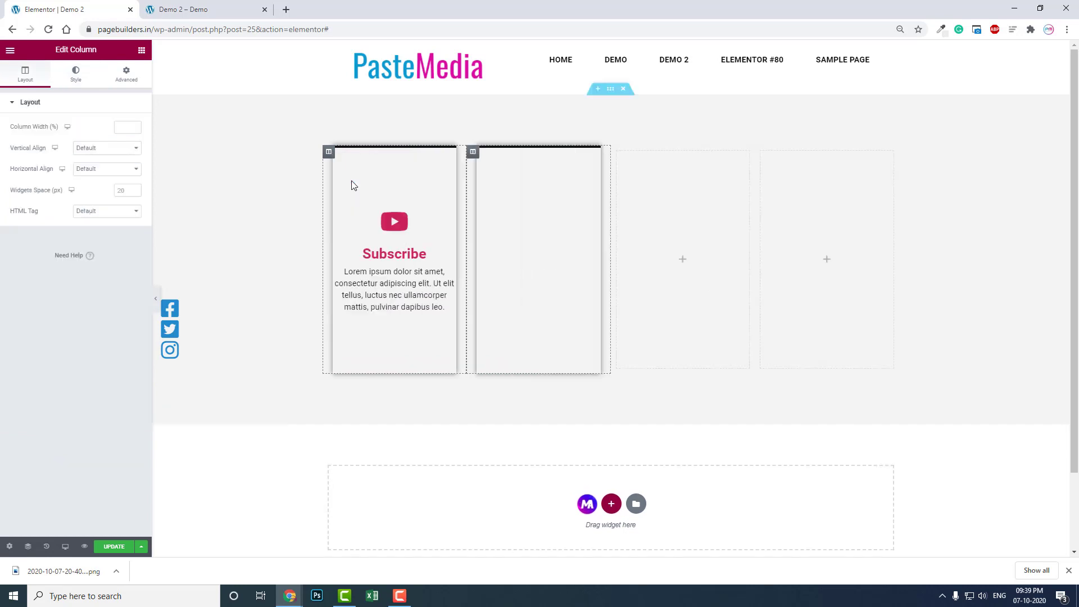
right_click(473, 152)
click(503, 178)
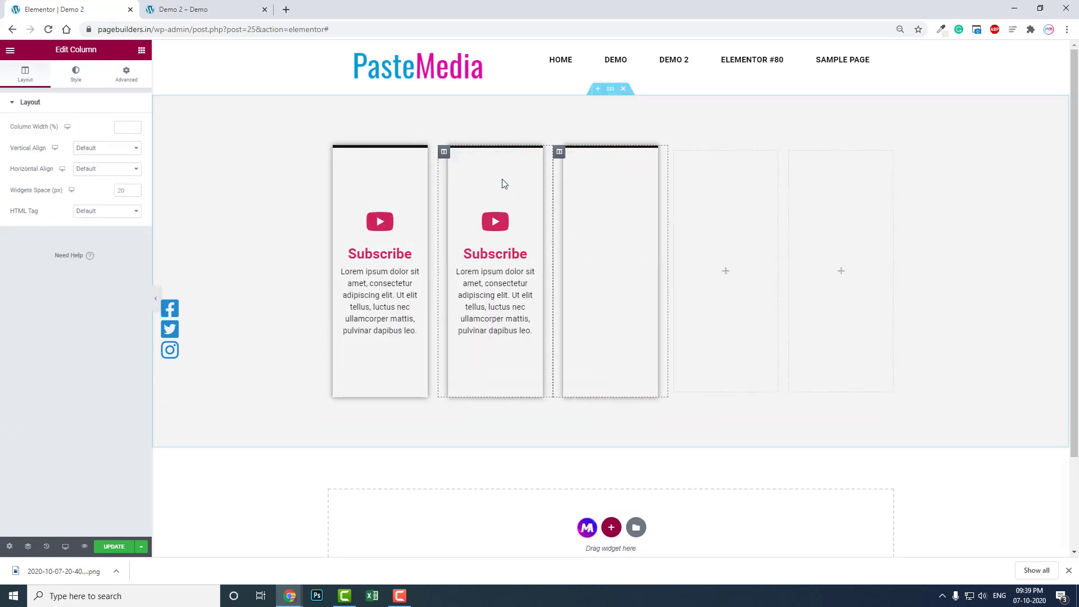
Delete the two empty columns beside the Subscribe cards.
right_click(676, 156)
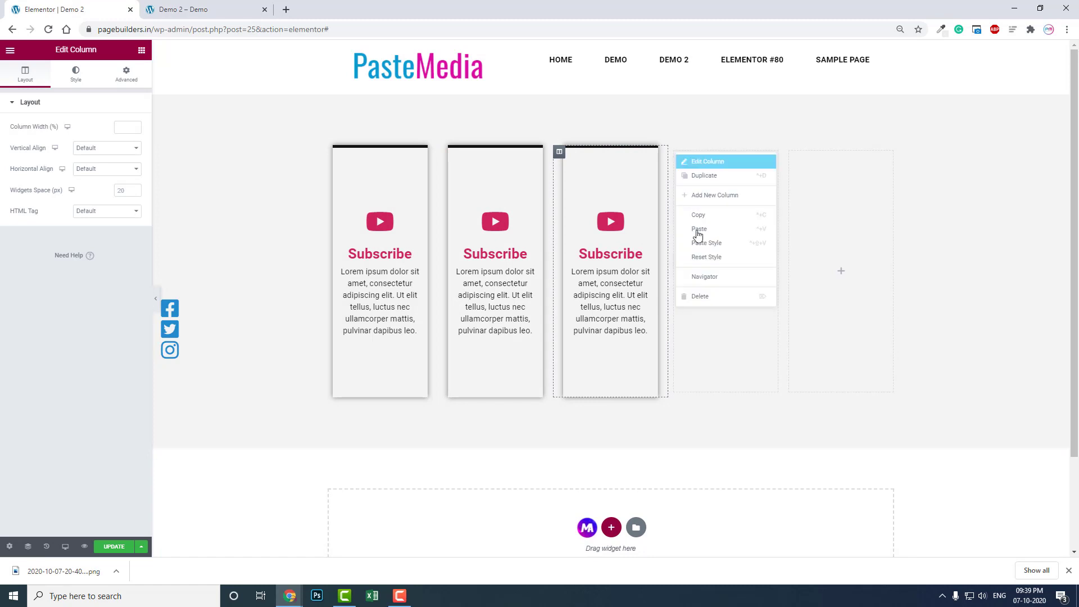
click(700, 297)
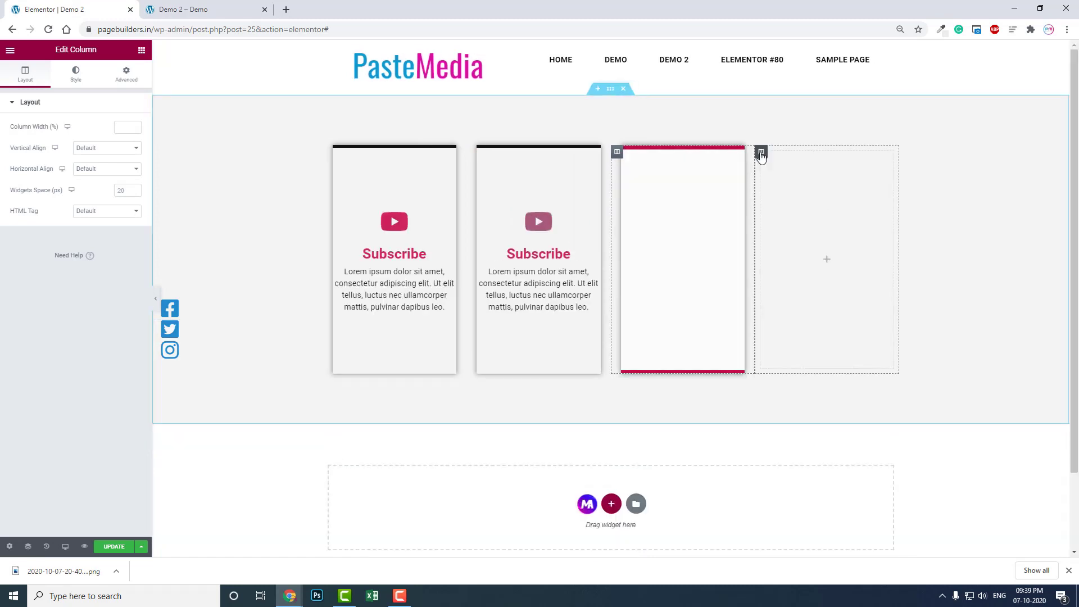
right_click(767, 156)
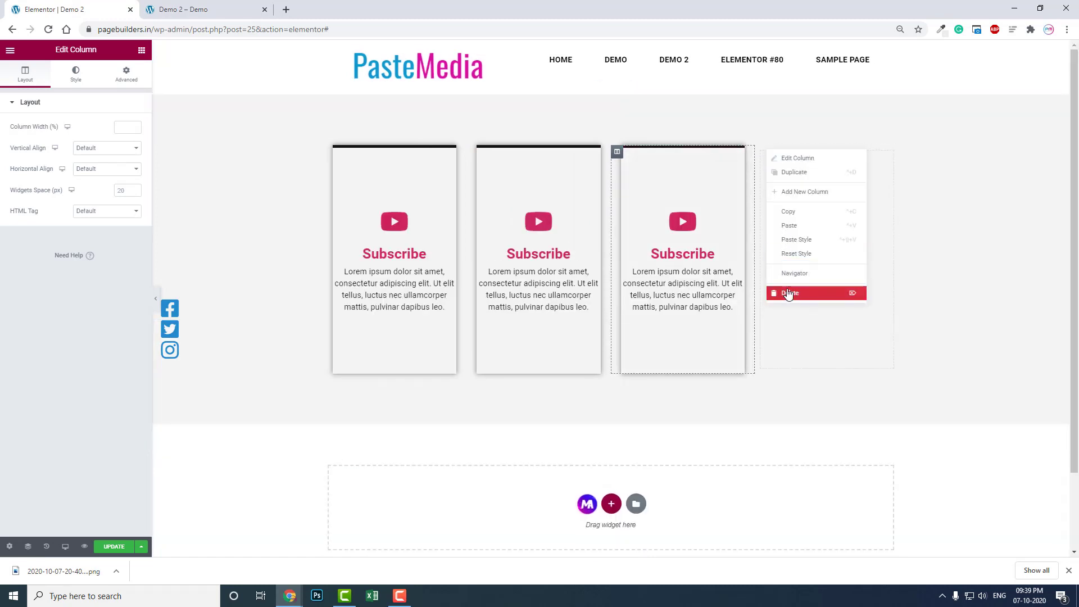
click(784, 294)
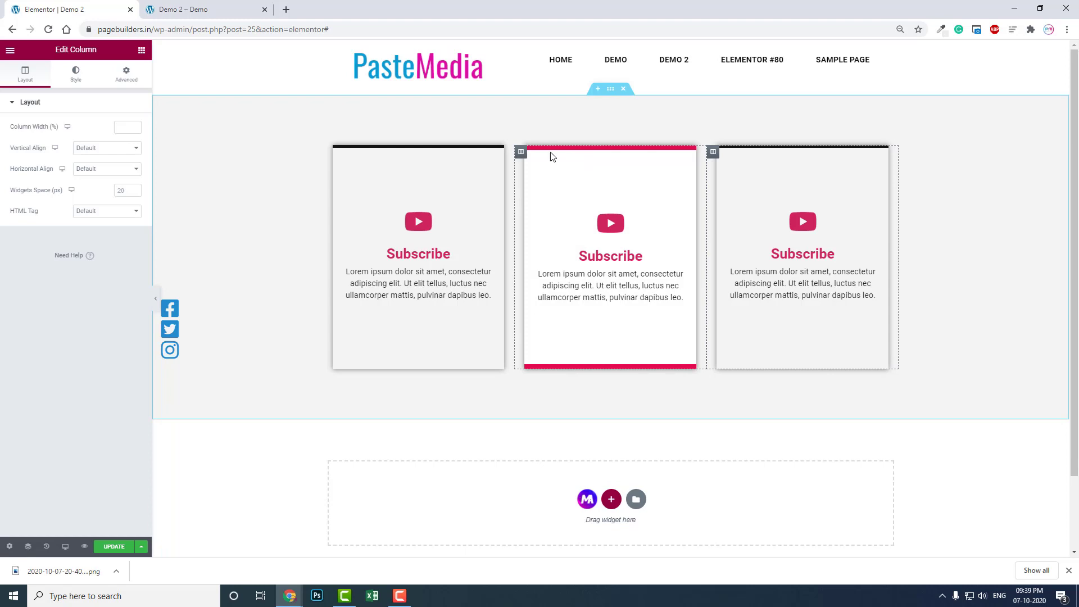
Set the second column's normal border colour to bright red (#F00D2A).
click(522, 154)
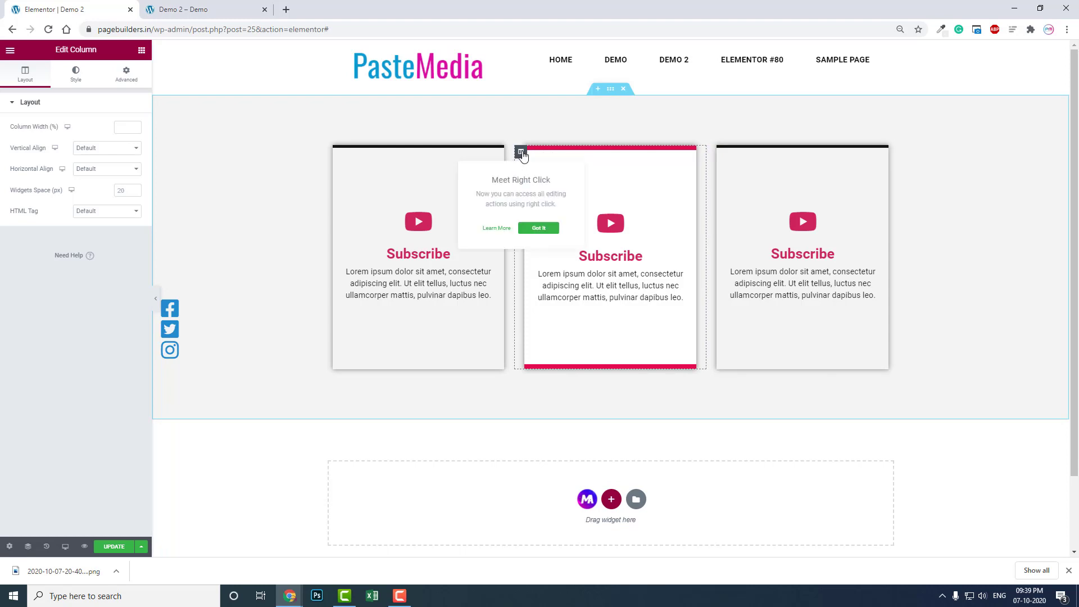
click(77, 77)
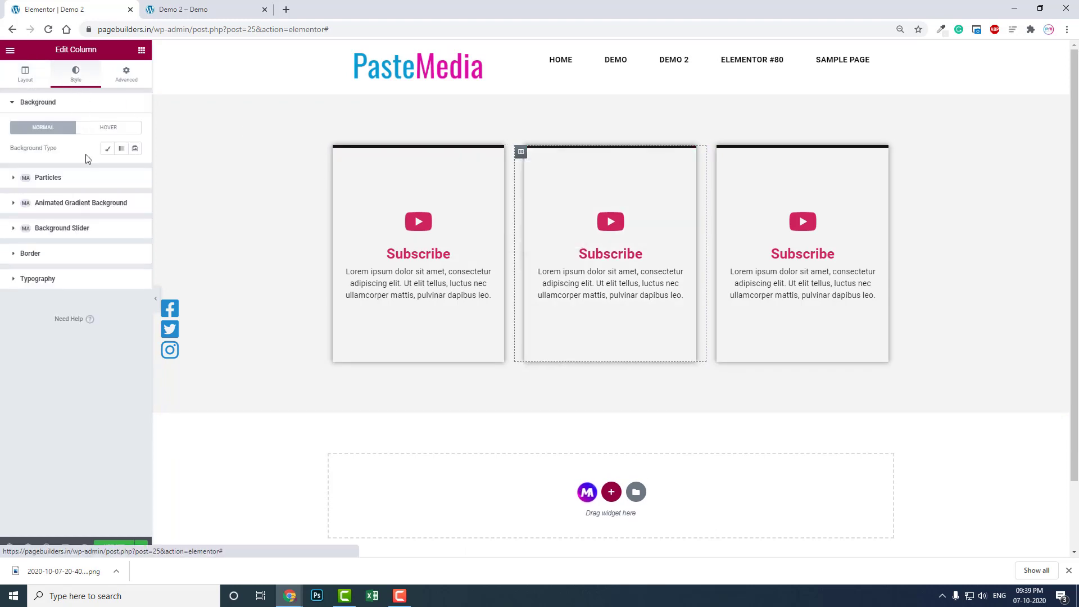
click(65, 256)
click(134, 318)
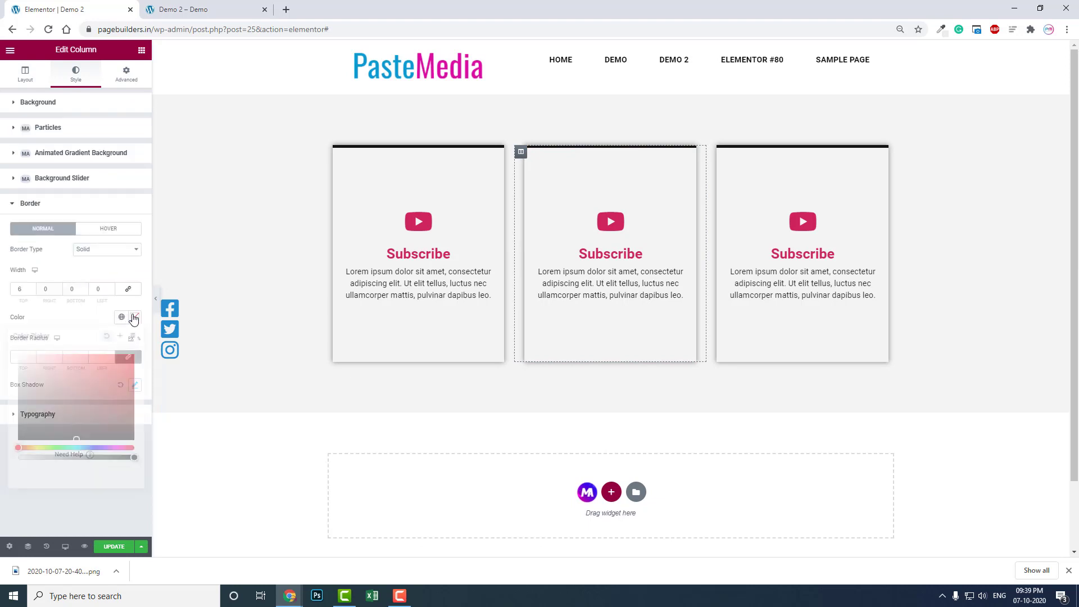
click(127, 358)
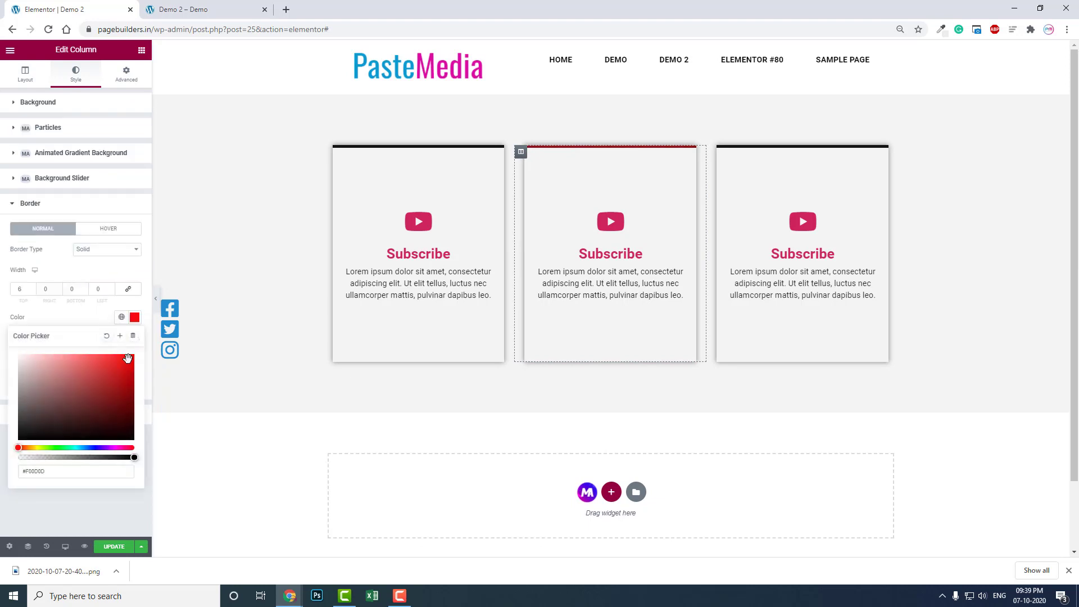
click(130, 448)
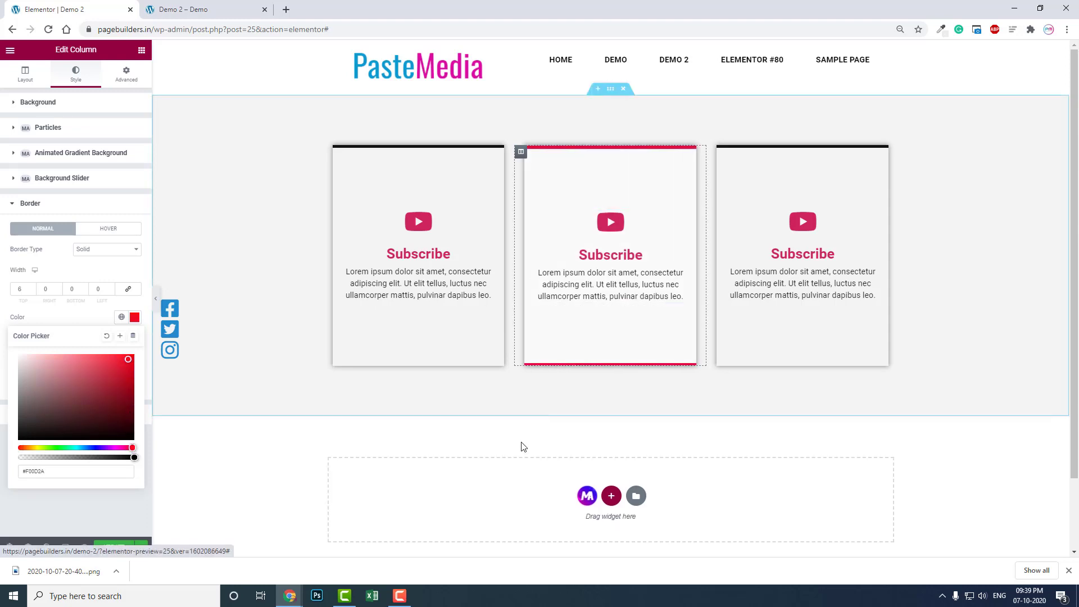
Set the second column's hover border colour to near-black, keeping the solid border type.
click(126, 233)
click(113, 250)
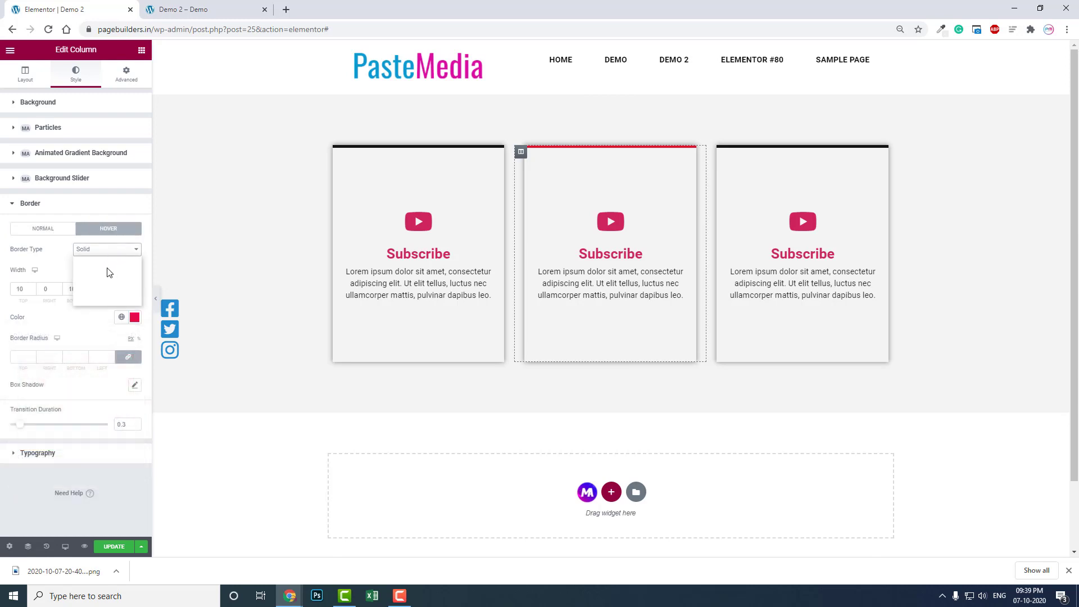
click(109, 259)
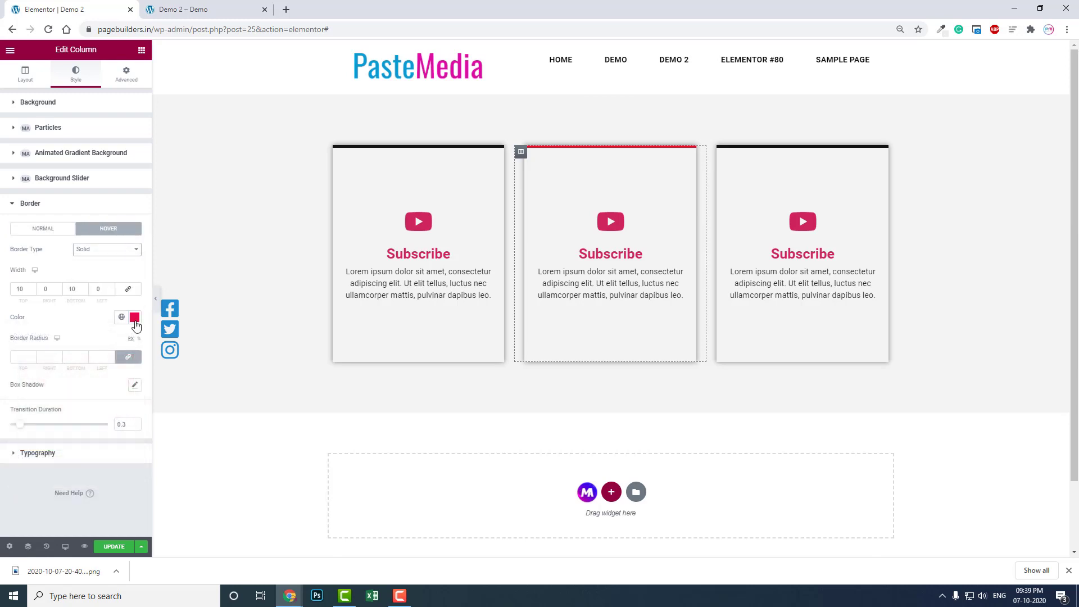
click(134, 318)
click(23, 430)
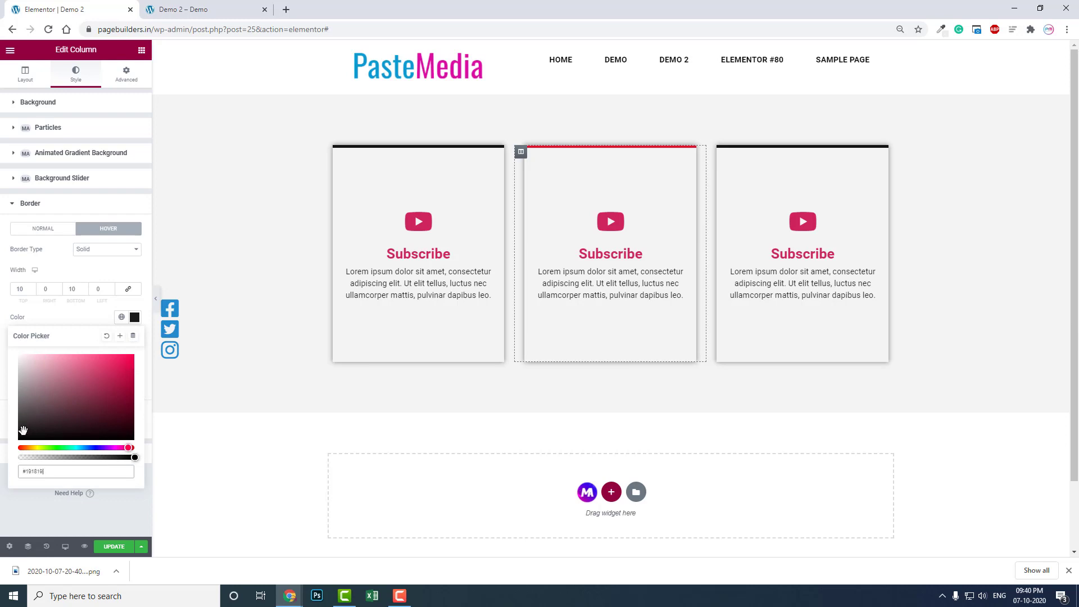
click(56, 320)
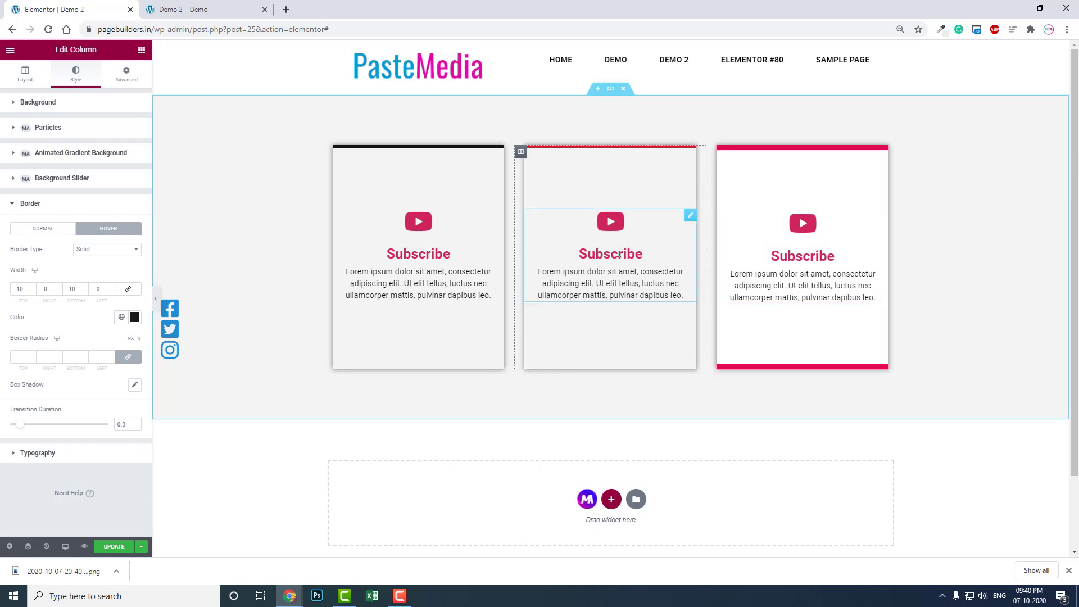
Change the second card's icon to the outlined thumbs-up and its title to "Like".
click(597, 225)
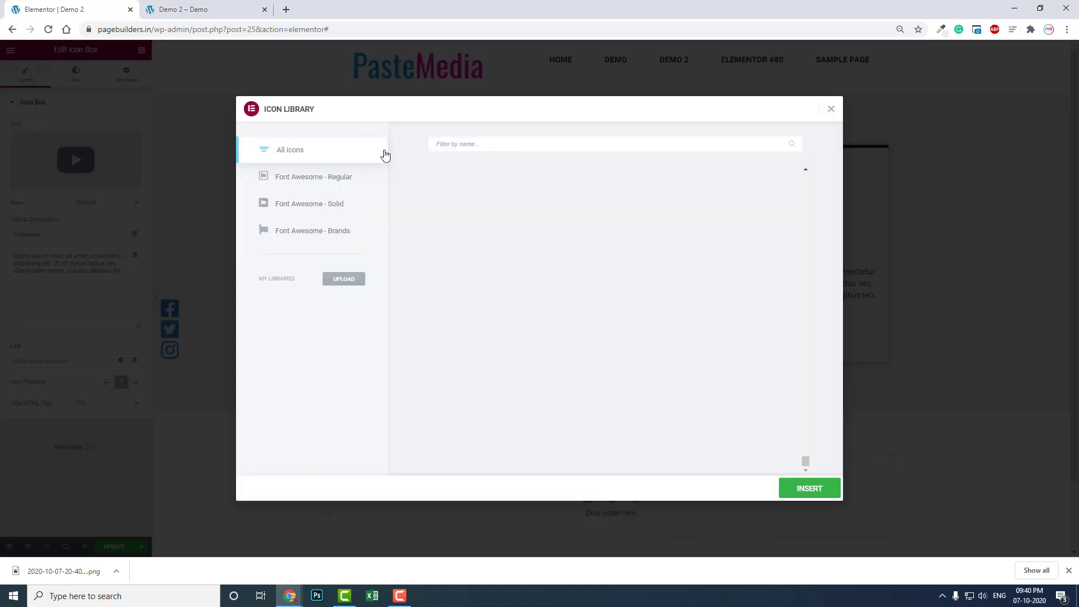
click(466, 144)
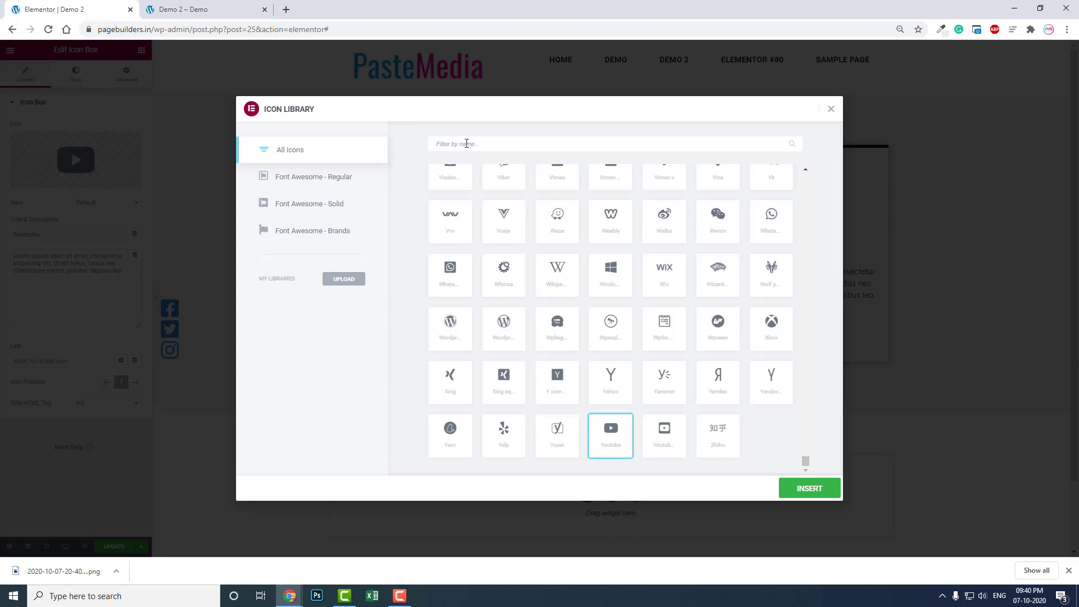
text(thu)
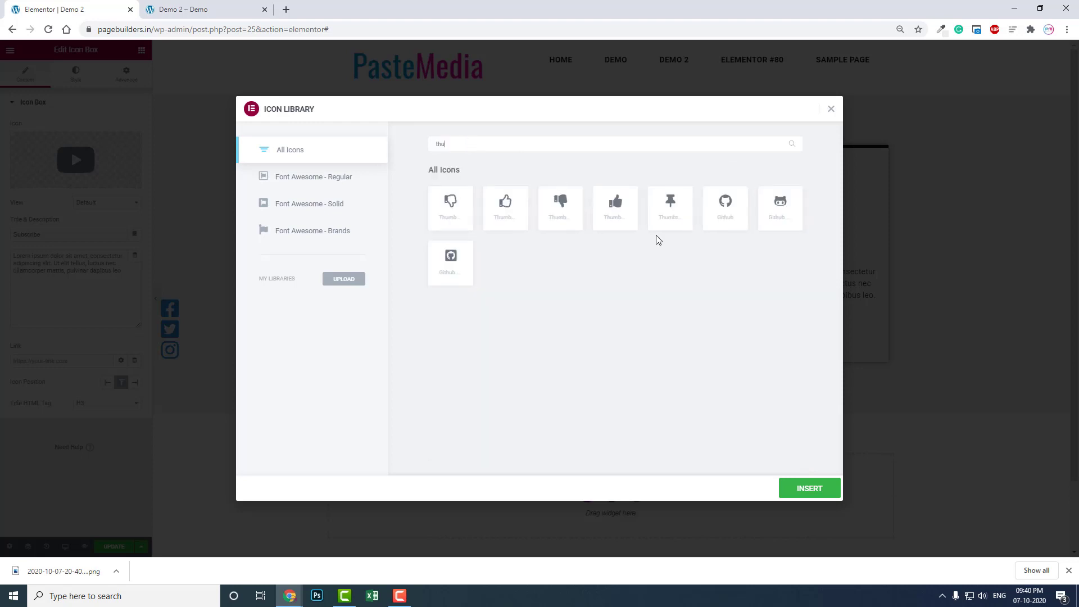
click(505, 203)
click(801, 490)
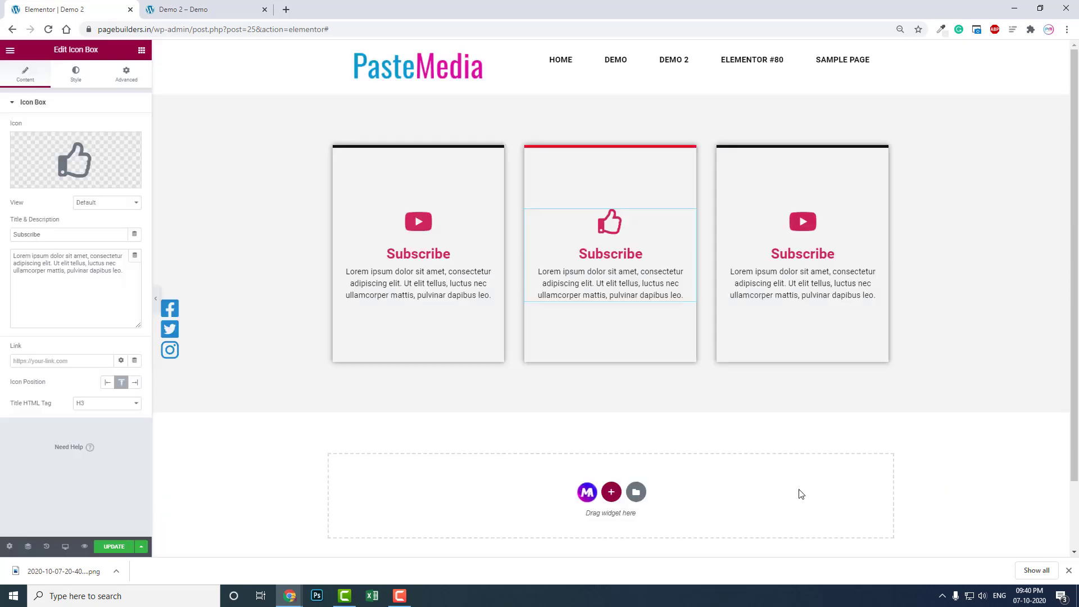
drag(78, 235, 3, 231)
text(Like)
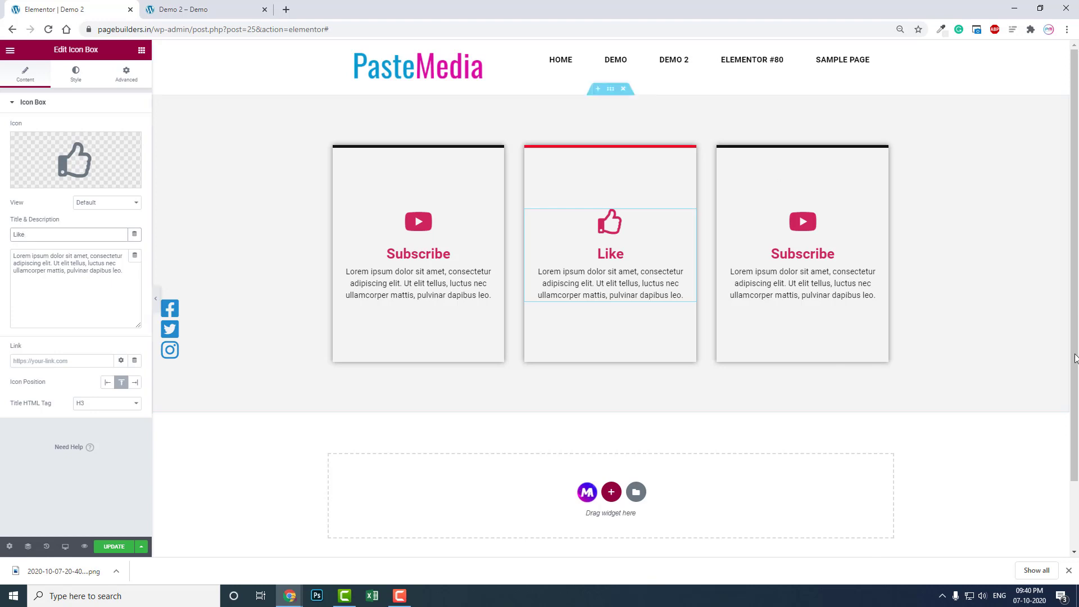
Replace the third card's icon with the outlined comment bubble containing three dots.
click(737, 231)
click(90, 163)
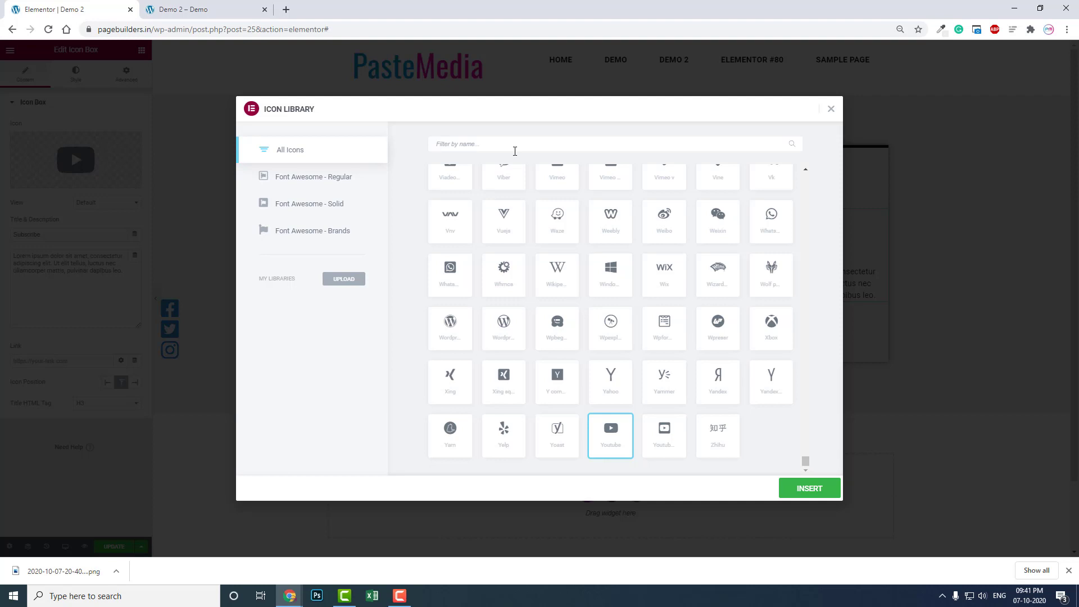
text(comme)
click(564, 212)
click(799, 489)
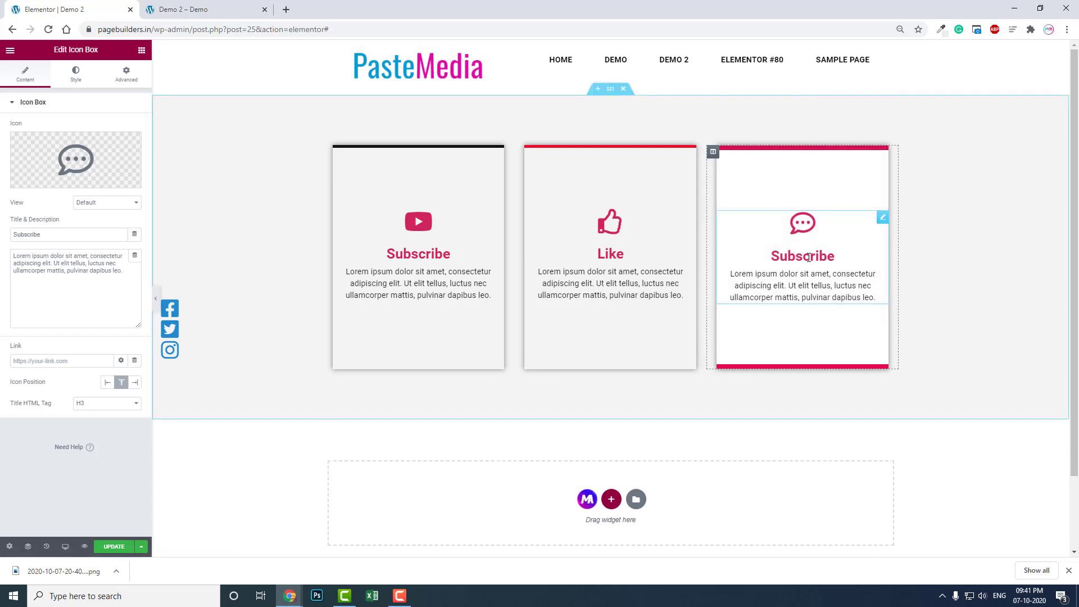
Change the third card's title to "Comment".
double_click(38, 235)
text(Xinn)
key(BackSpace)
key(BackSpace)
key(BackSpace)
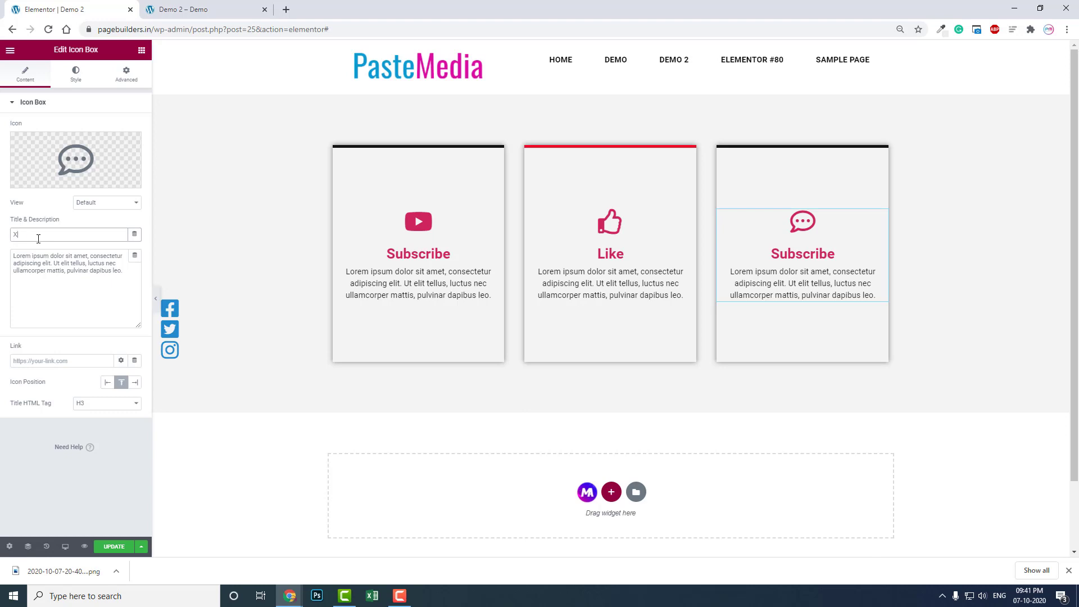
key(BackSpace)
text(Comment)
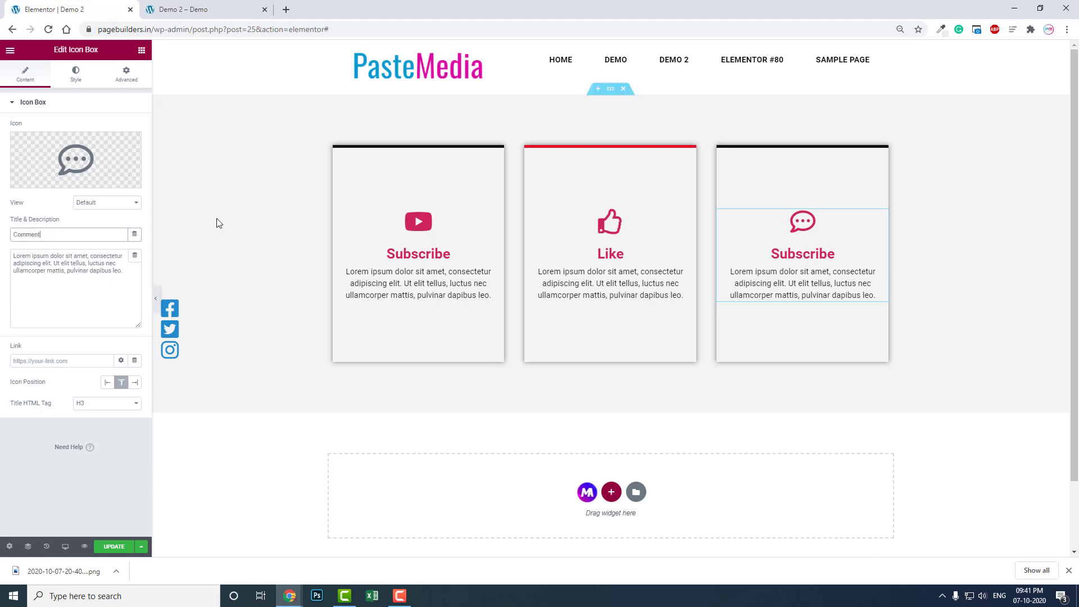
click(60, 283)
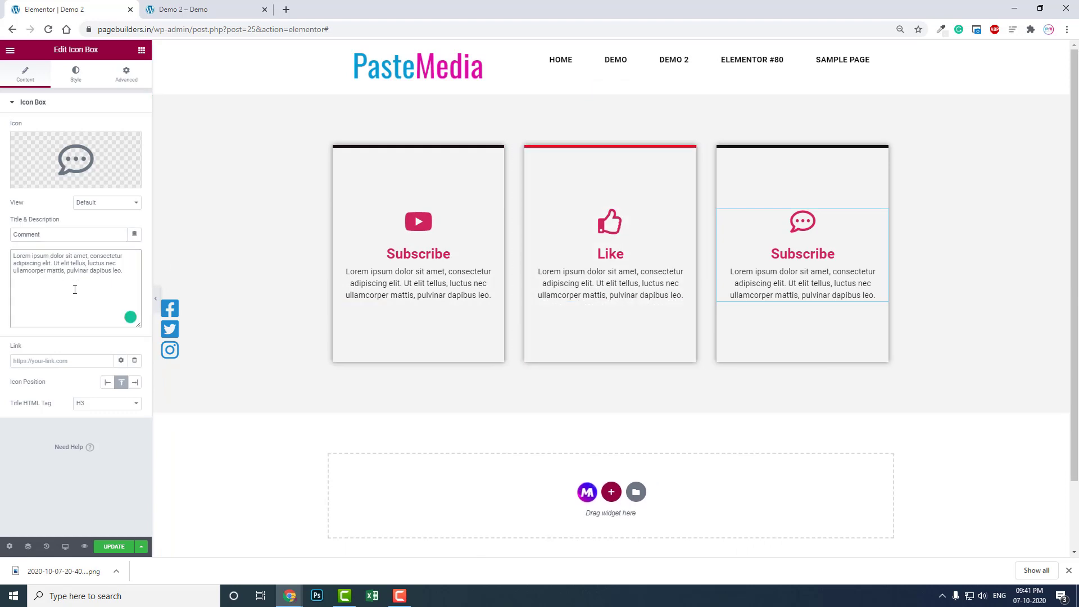